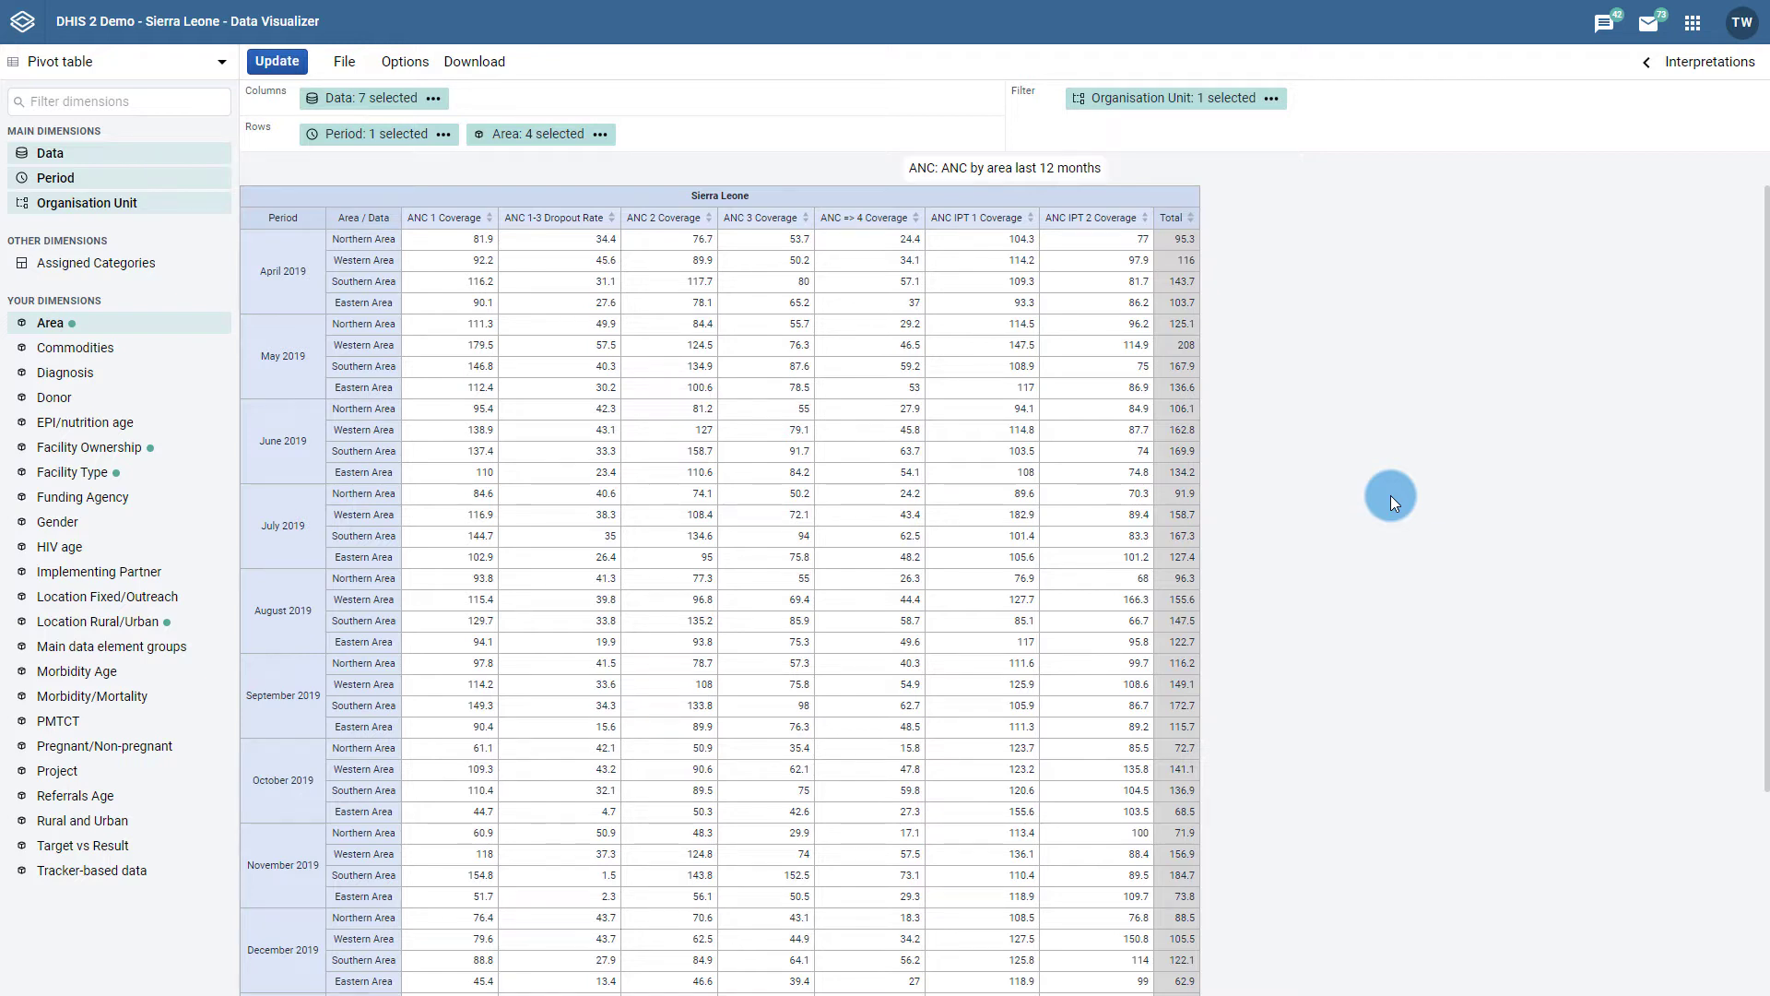
# Open the DHIS2 apps list from the header and launch the Pivot Table app
pyautogui.click(1692, 24)
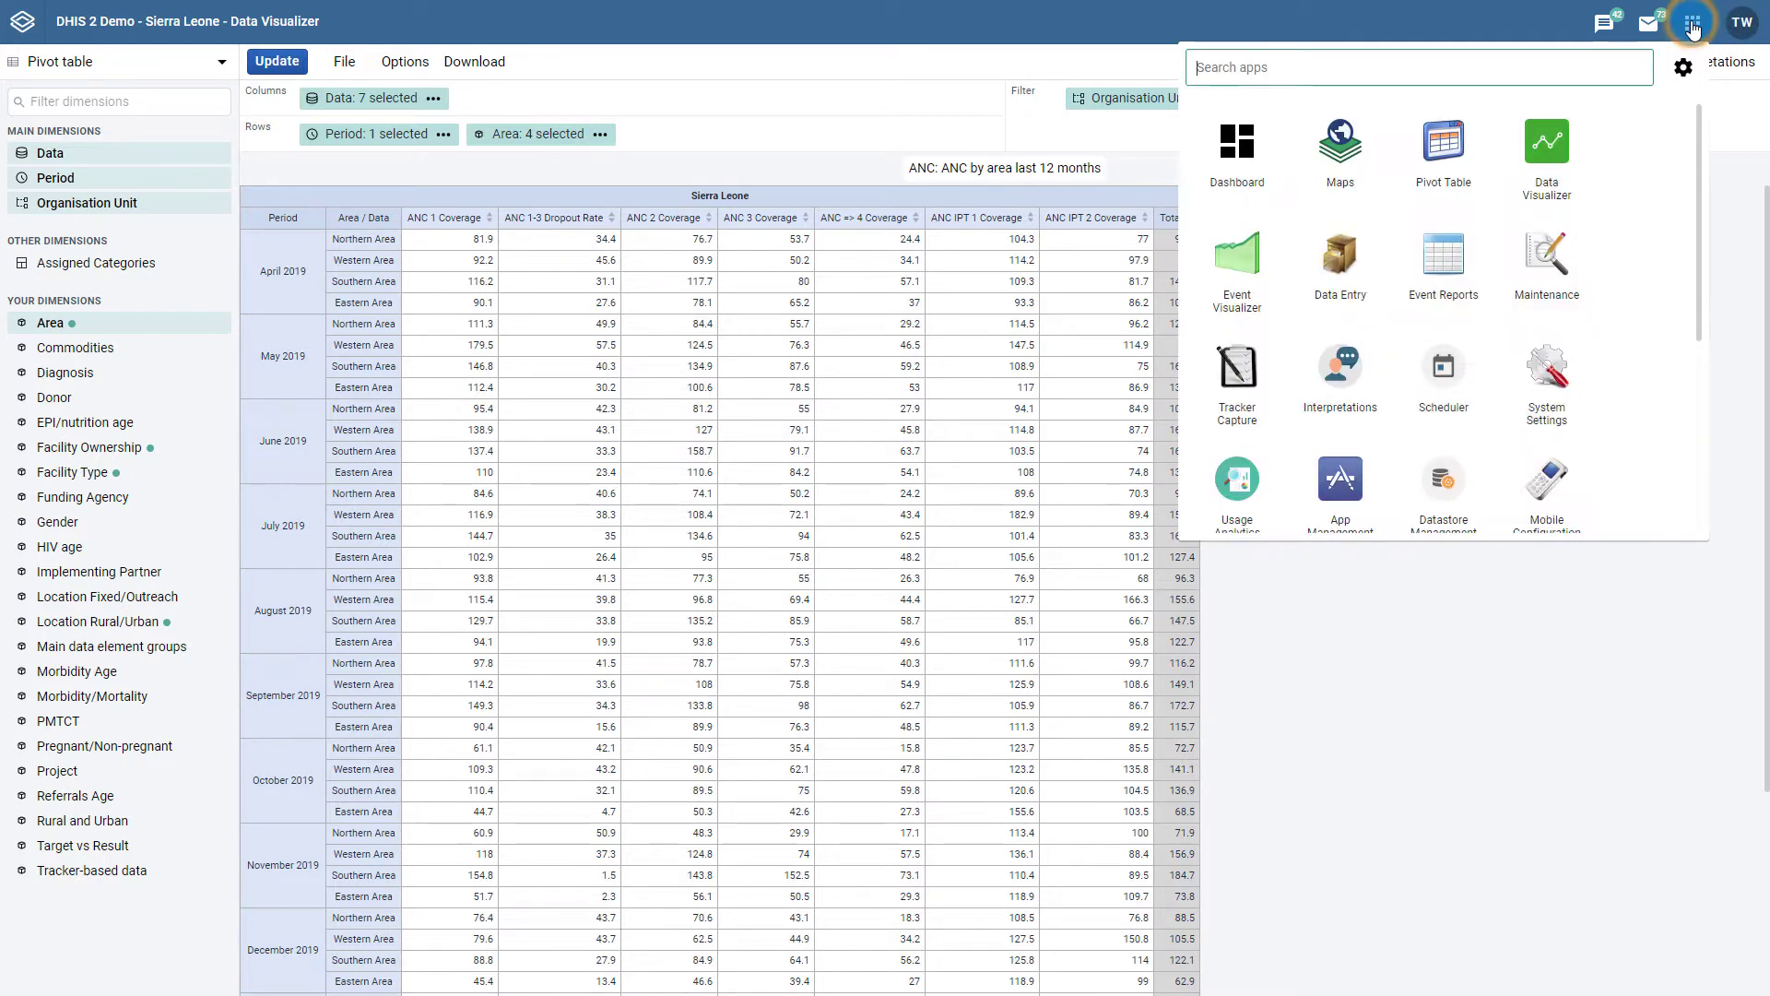
pyautogui.click(1462, 192)
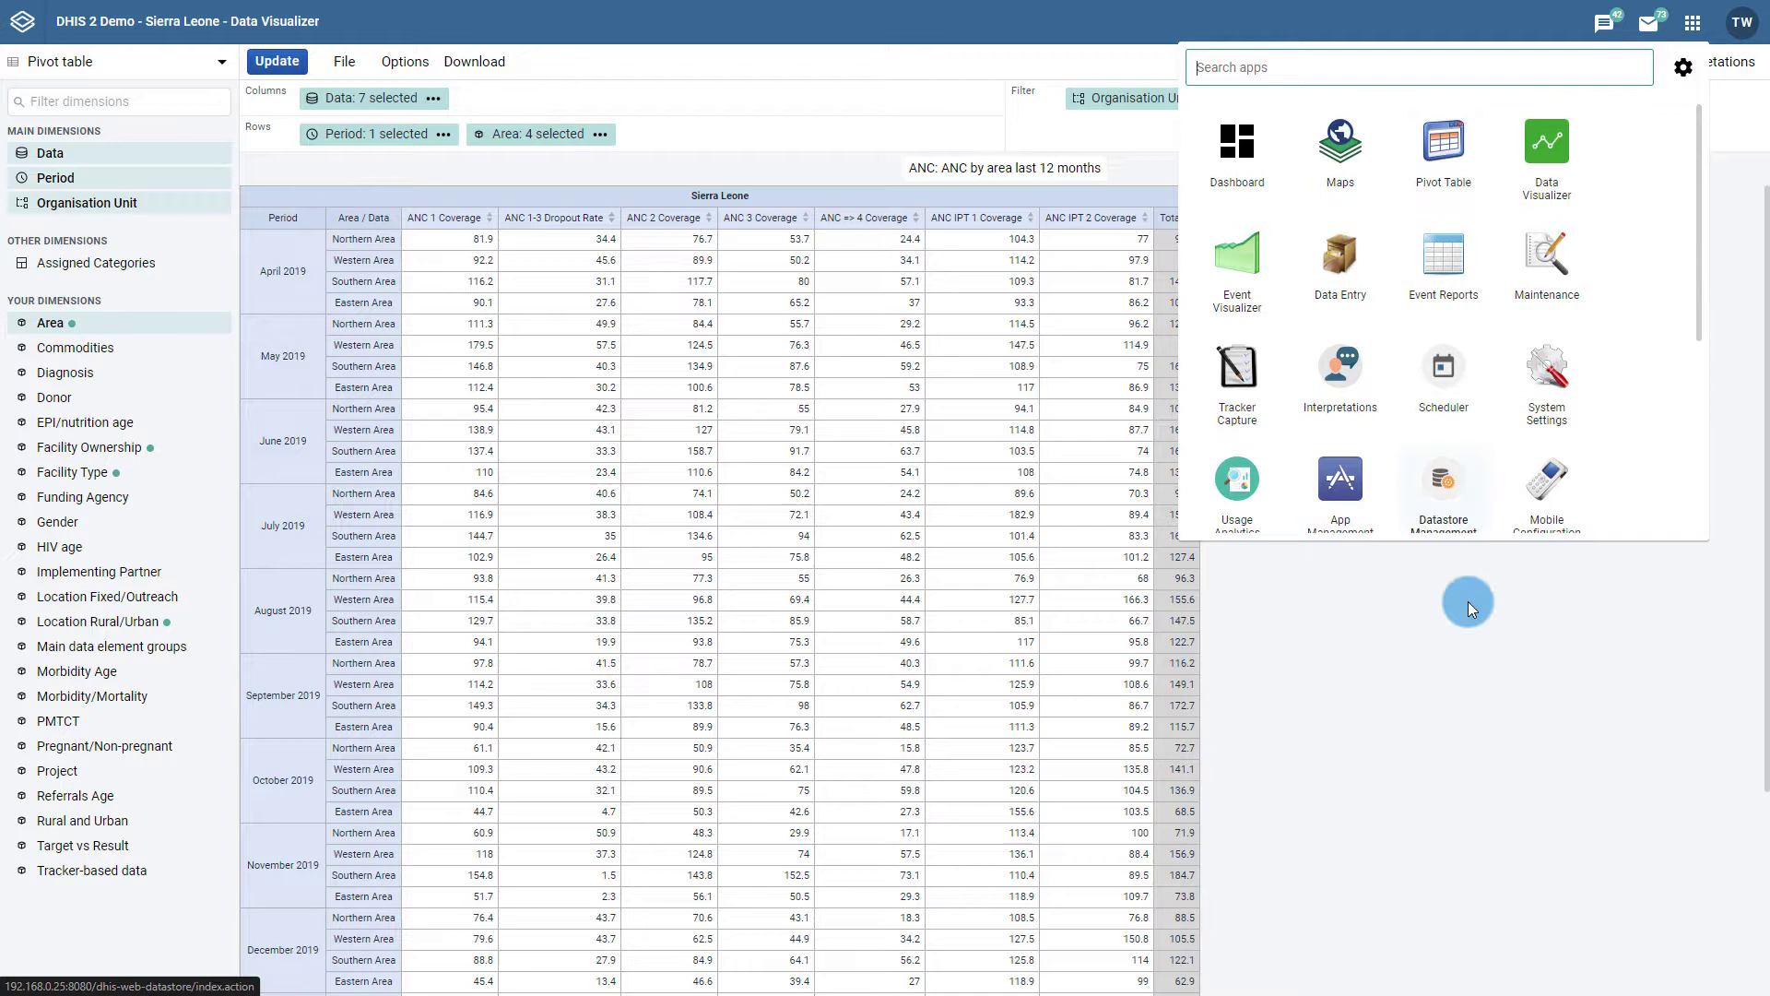
# Close the apps list and view the ANC by area table's layout settings
pyautogui.click(1454, 666)
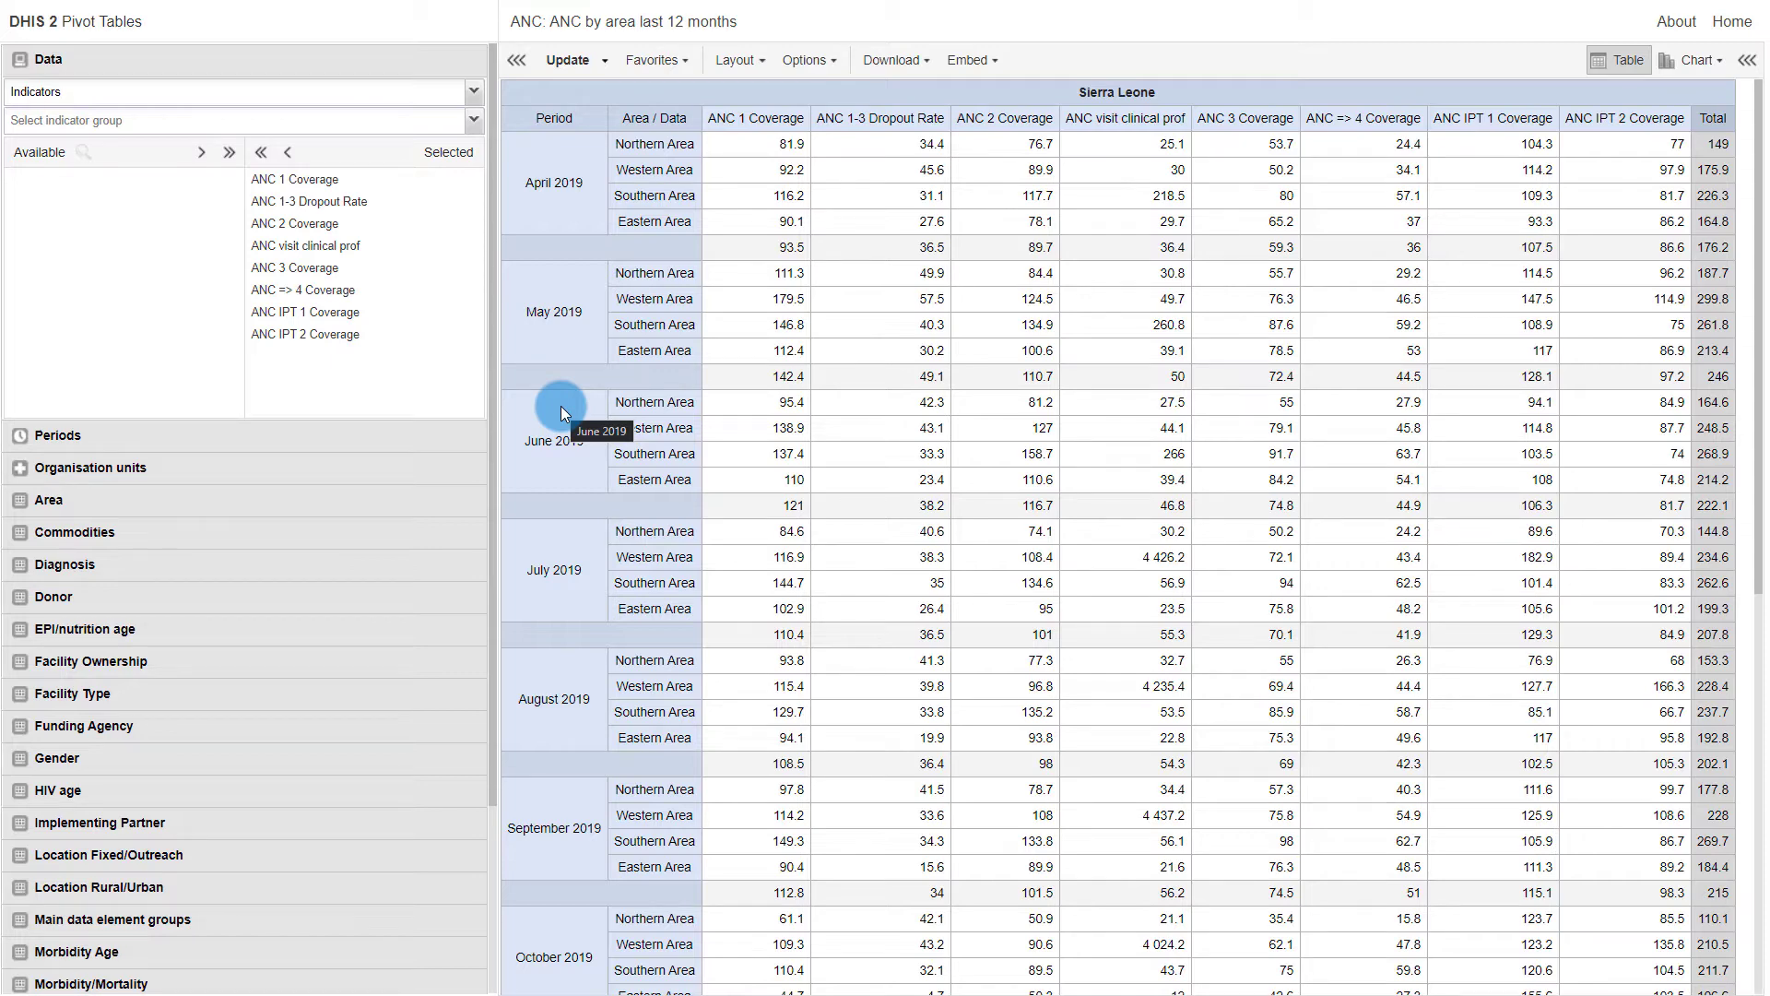
pyautogui.click(735, 60)
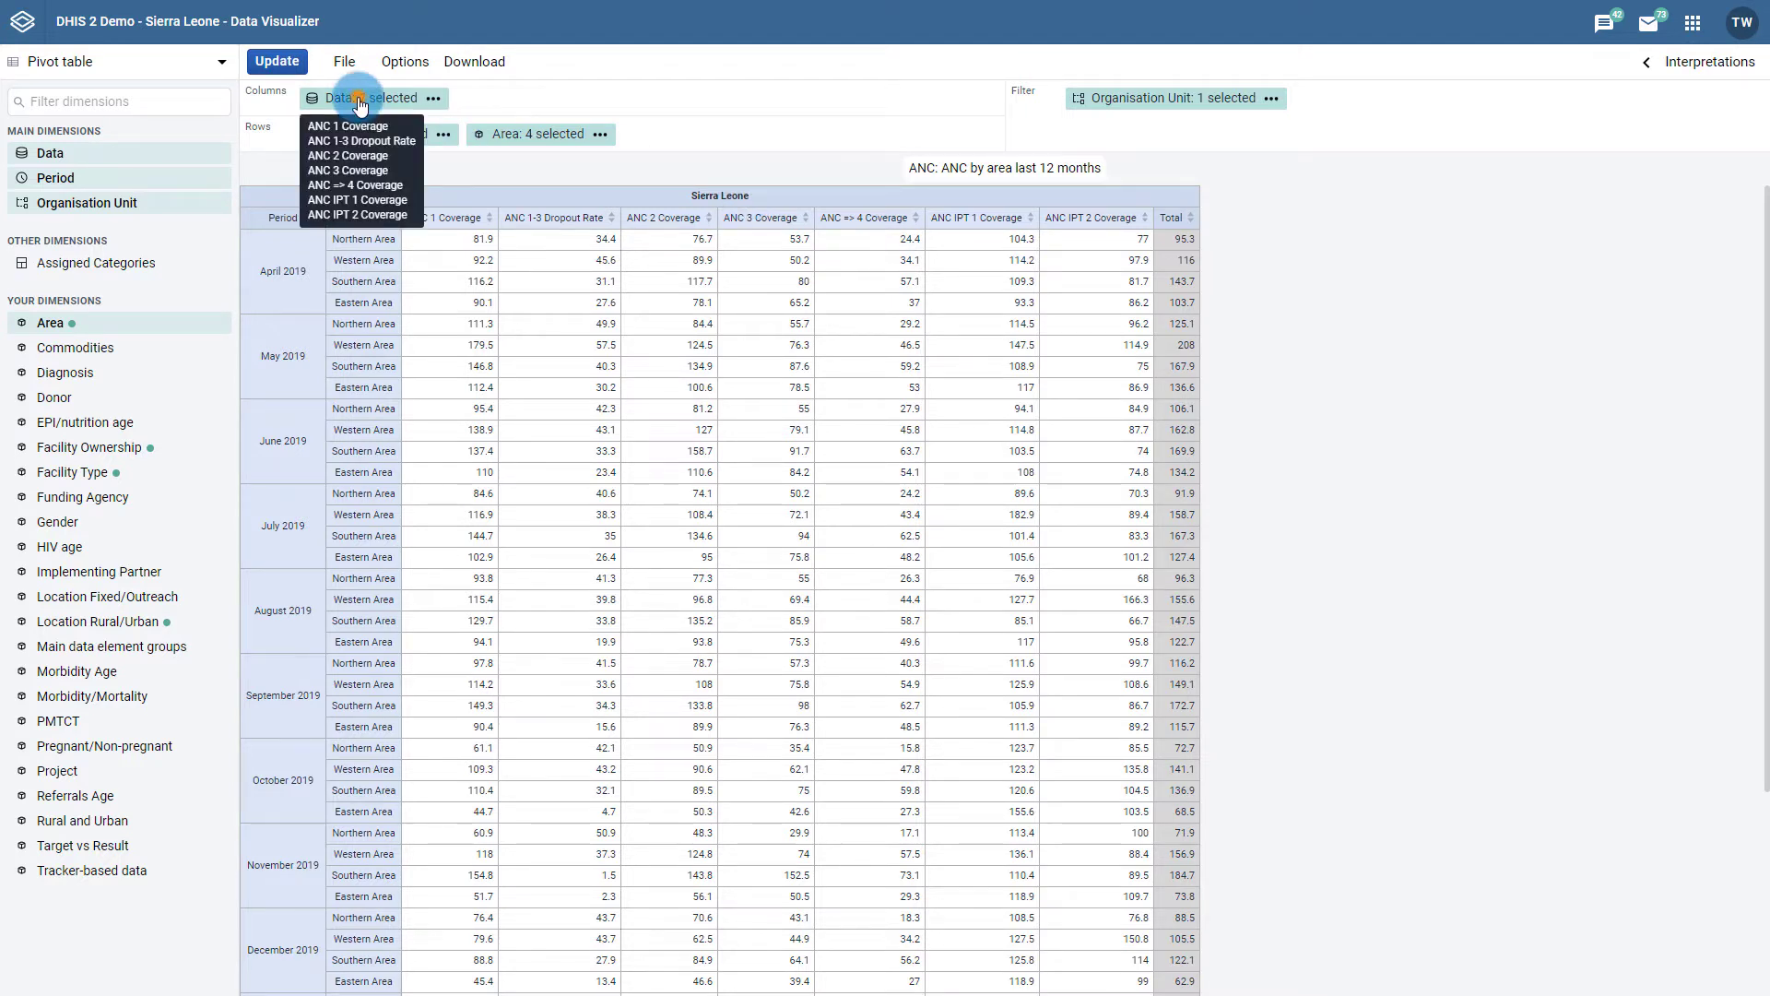
# Move Data to rows and Period to columns, then update the ANC table
pyautogui.moveTo(359, 104); pyautogui.dragTo(349, 133)
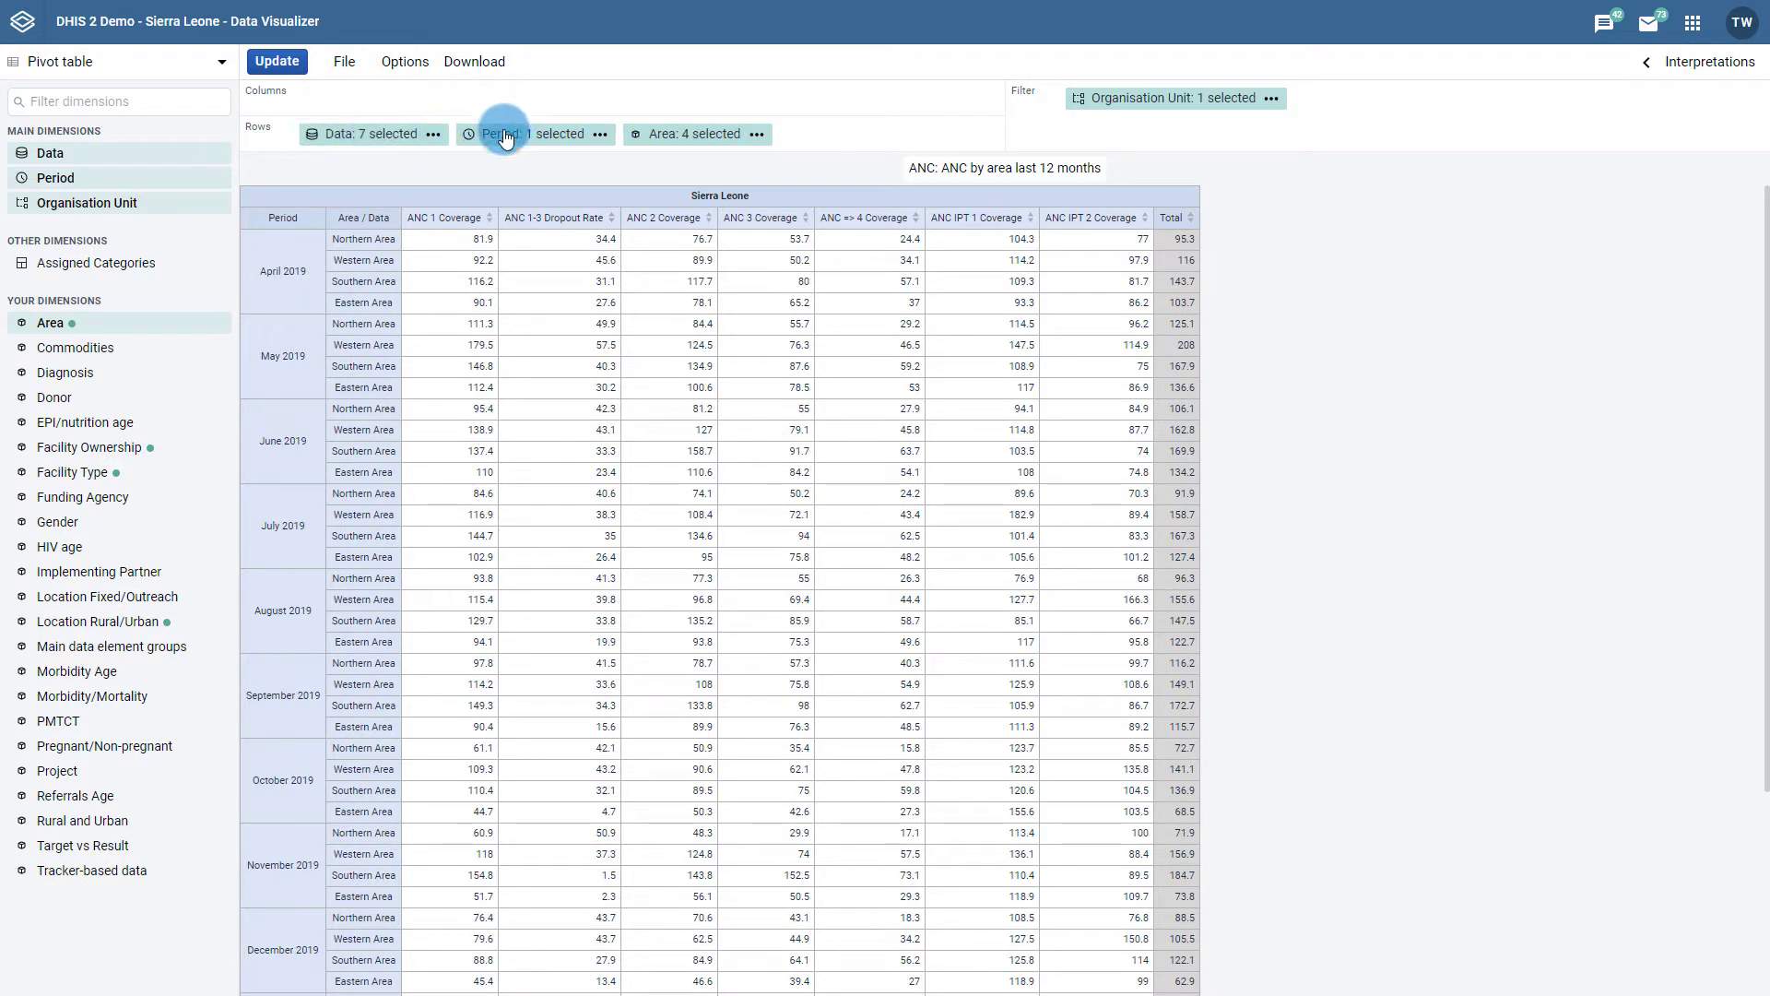
pyautogui.moveTo(514, 129); pyautogui.dragTo(470, 85)
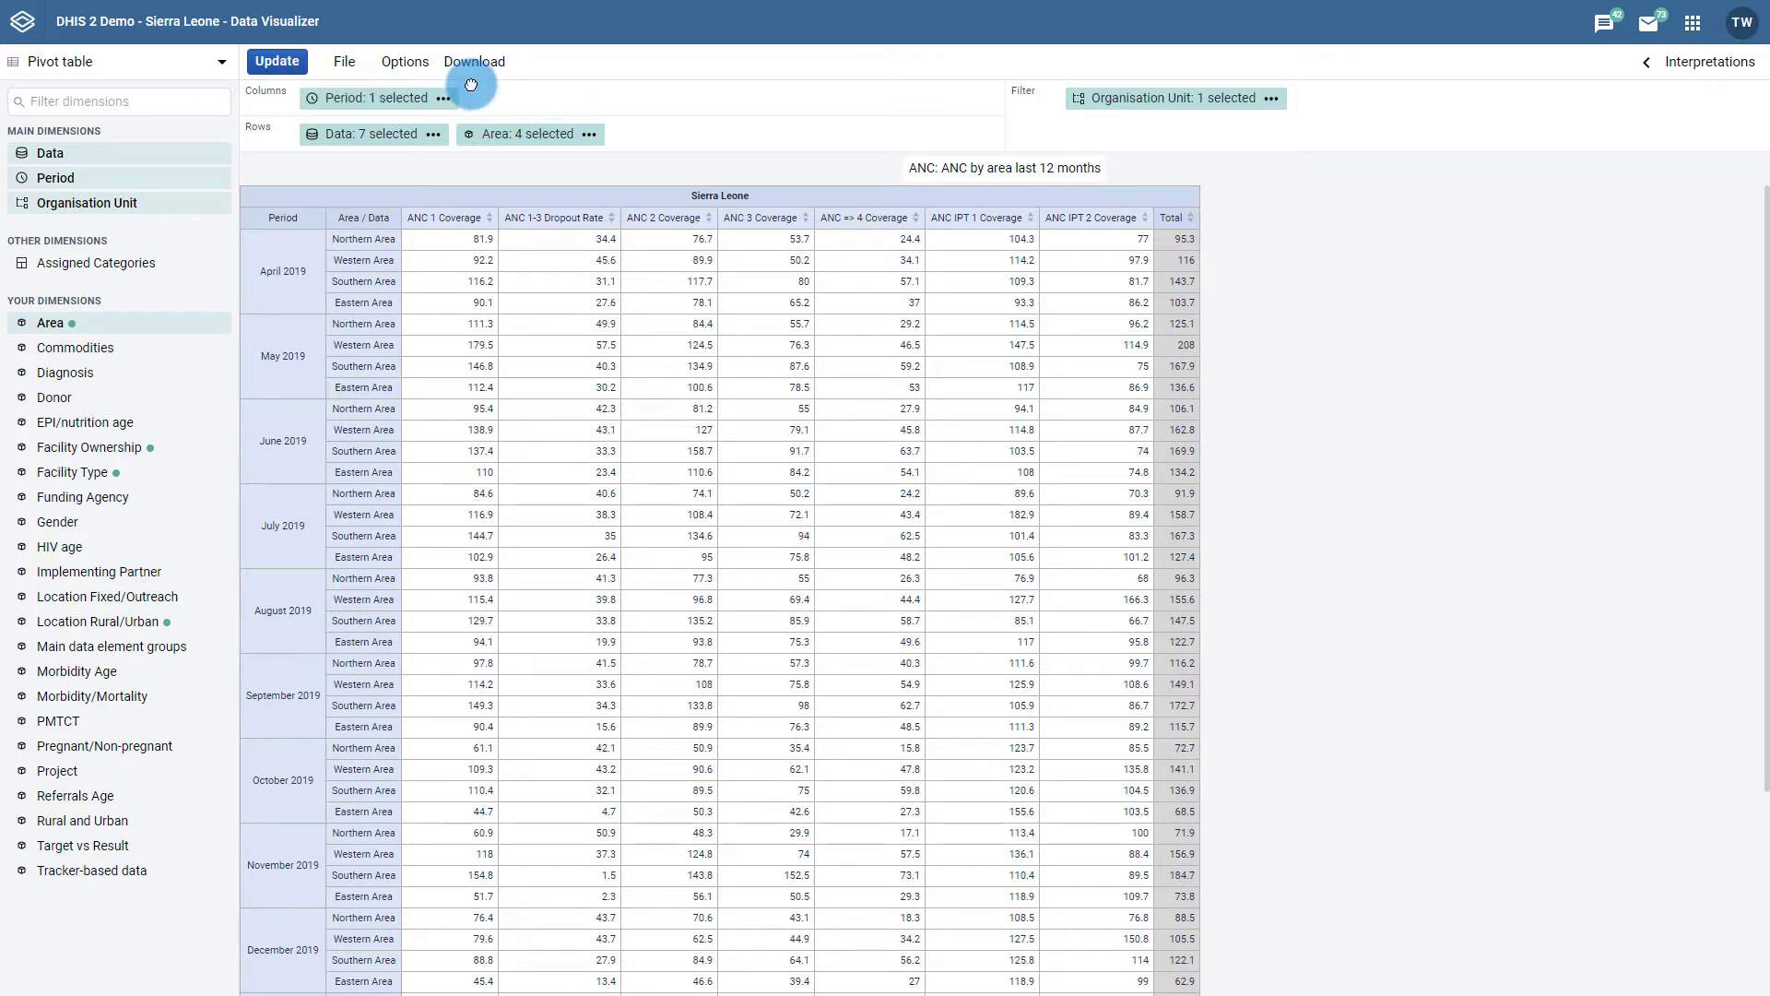
pyautogui.click(276, 61)
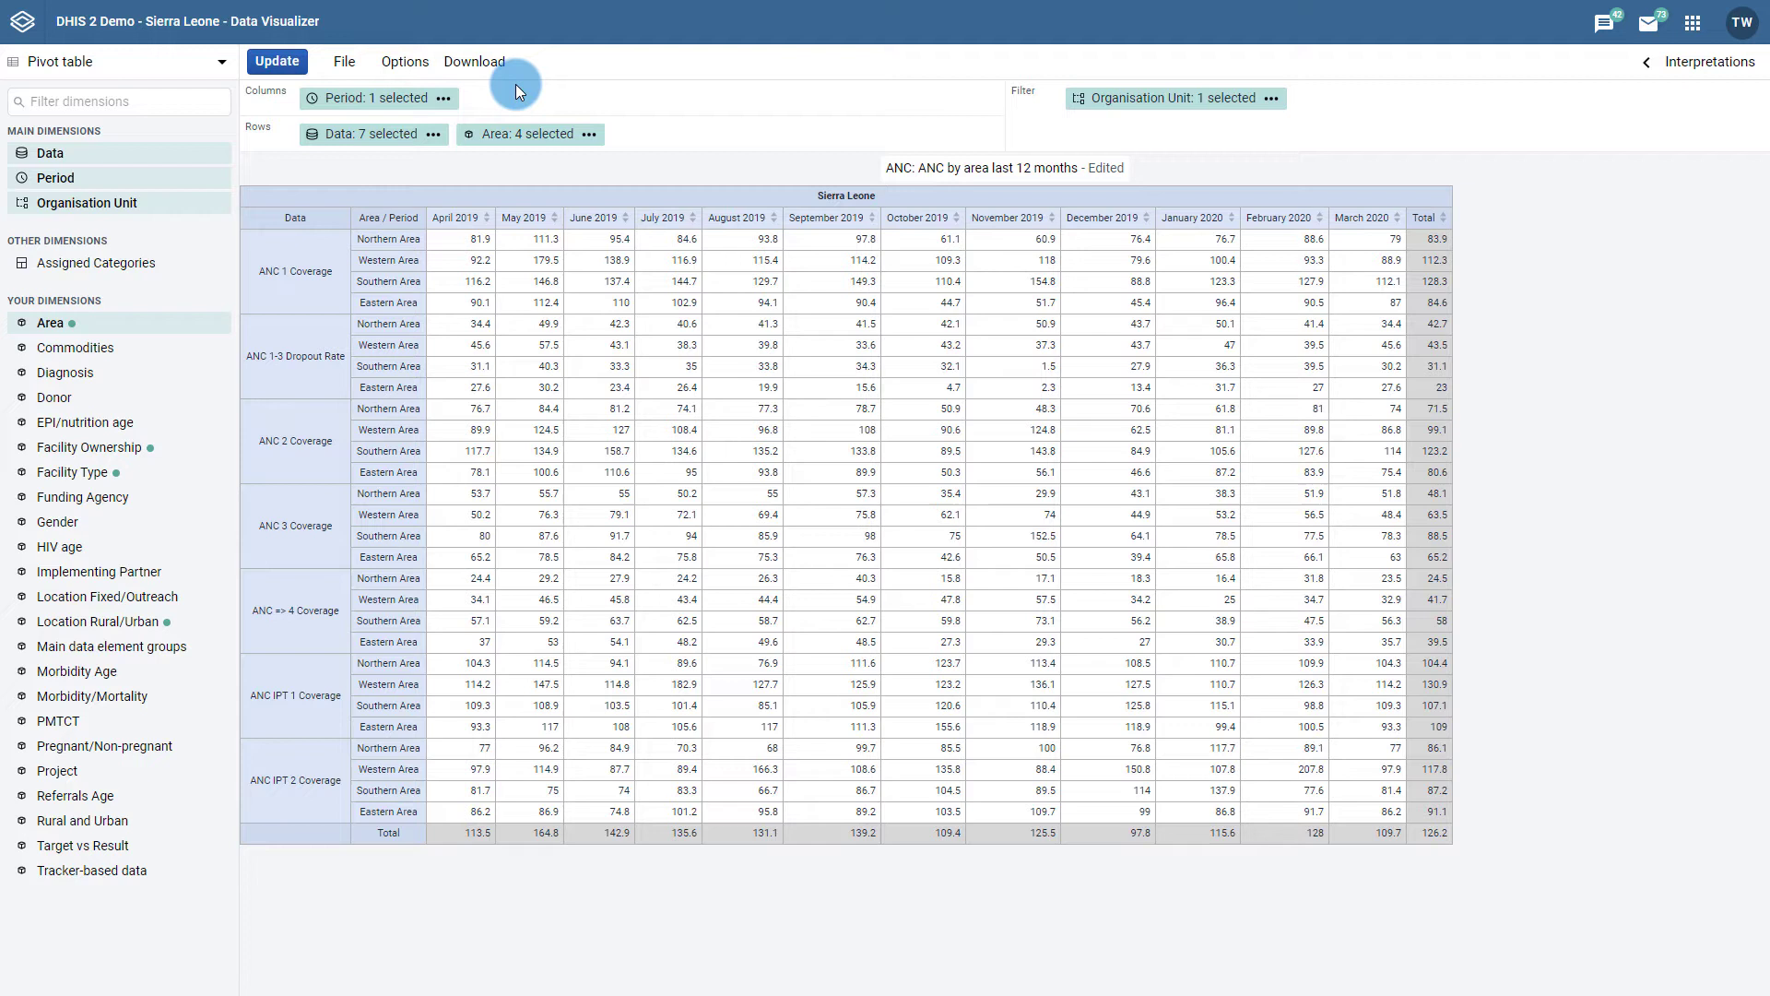
# Start a new visualization, discarding the unsaved ANC changes, with type set to Pivot table
pyautogui.click(346, 65)
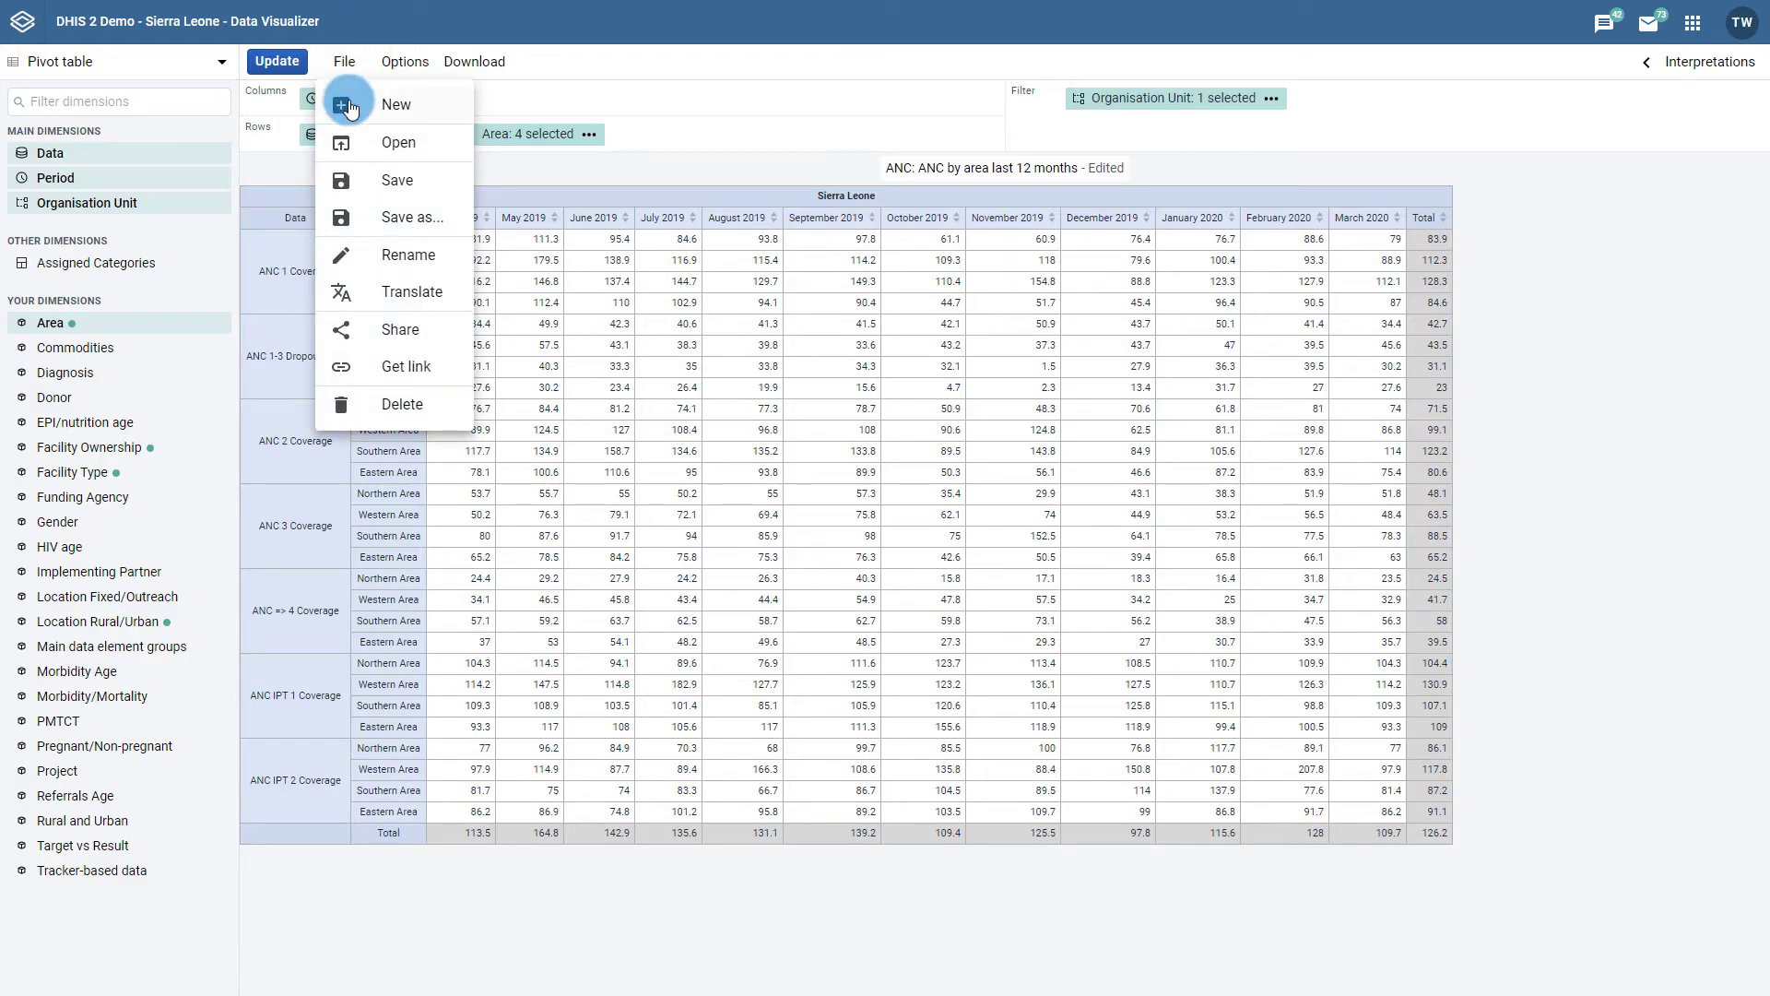
pyautogui.click(350, 108)
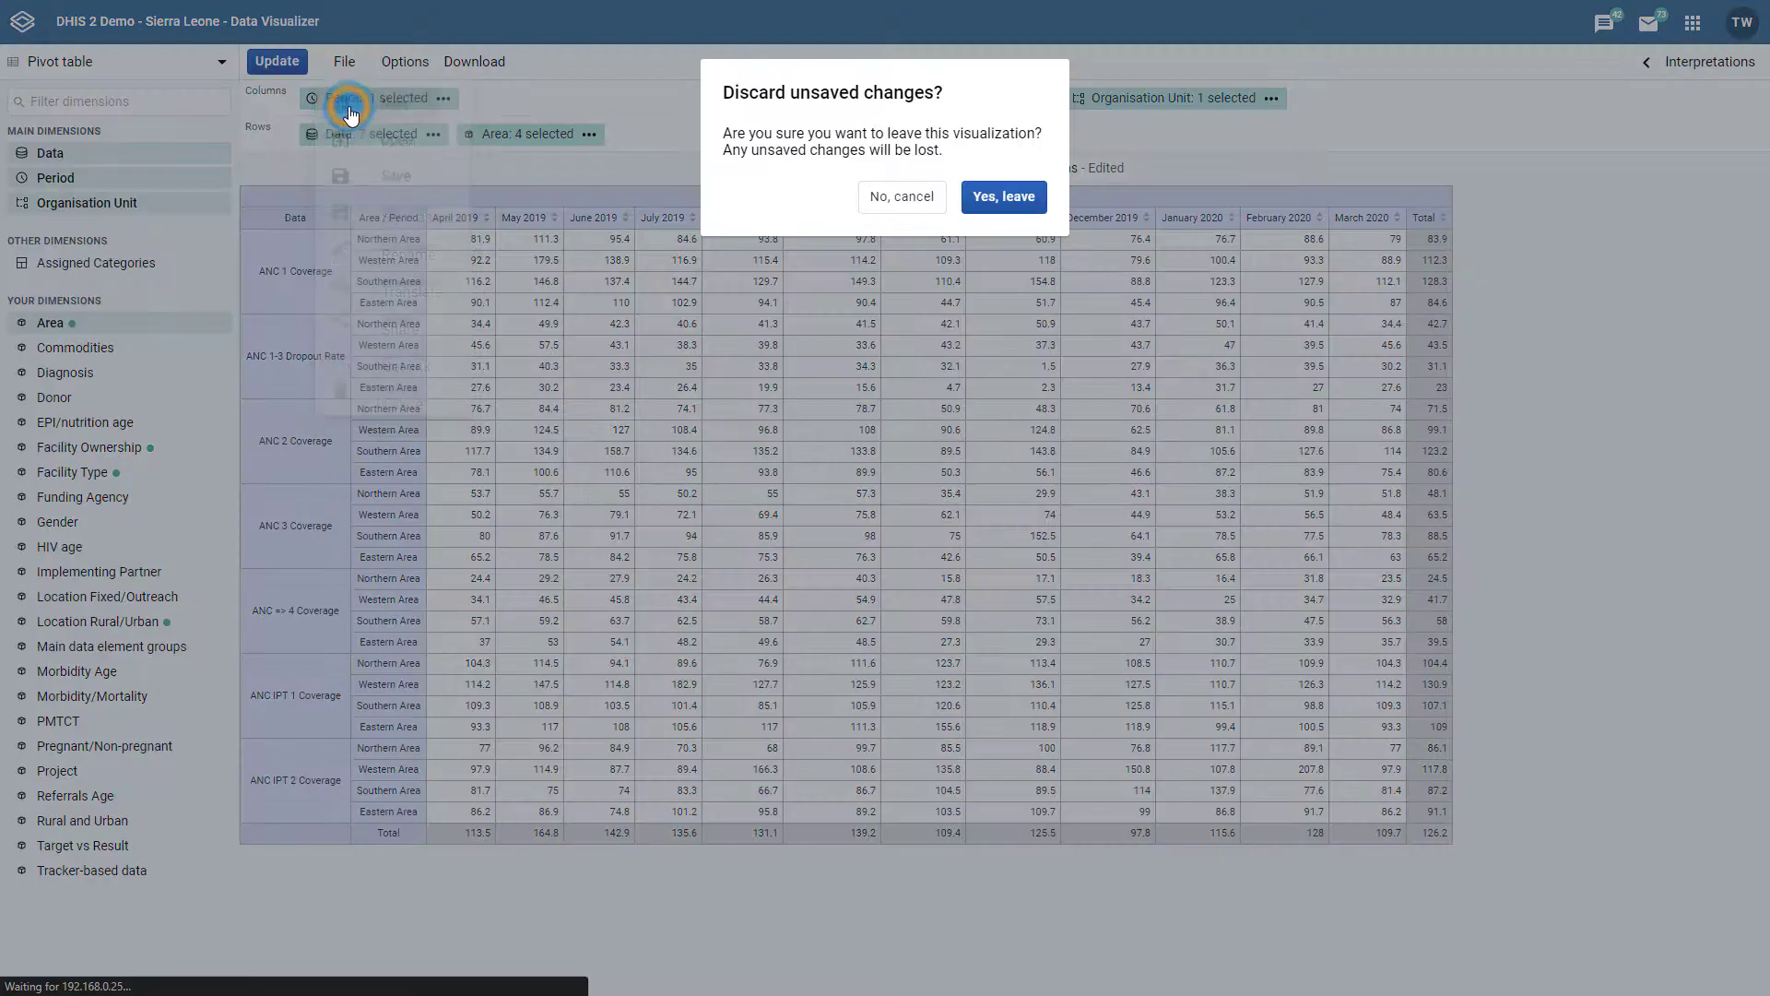
pyautogui.click(1007, 212)
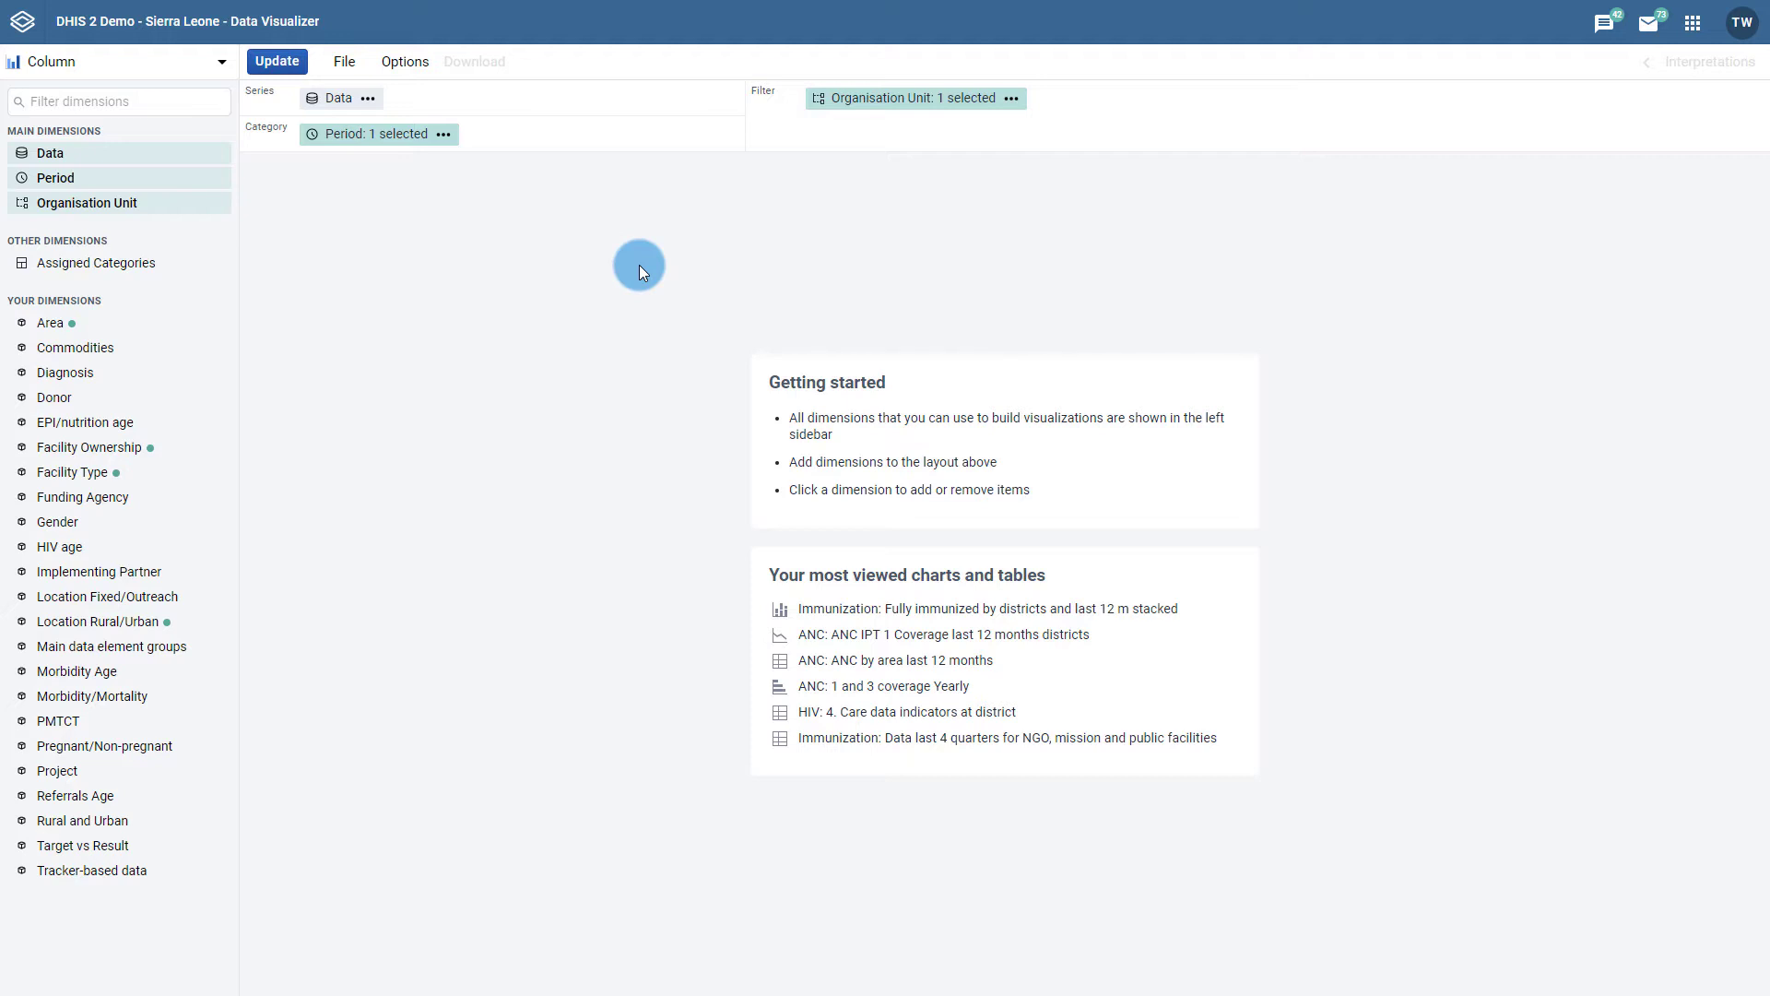
pyautogui.click(172, 63)
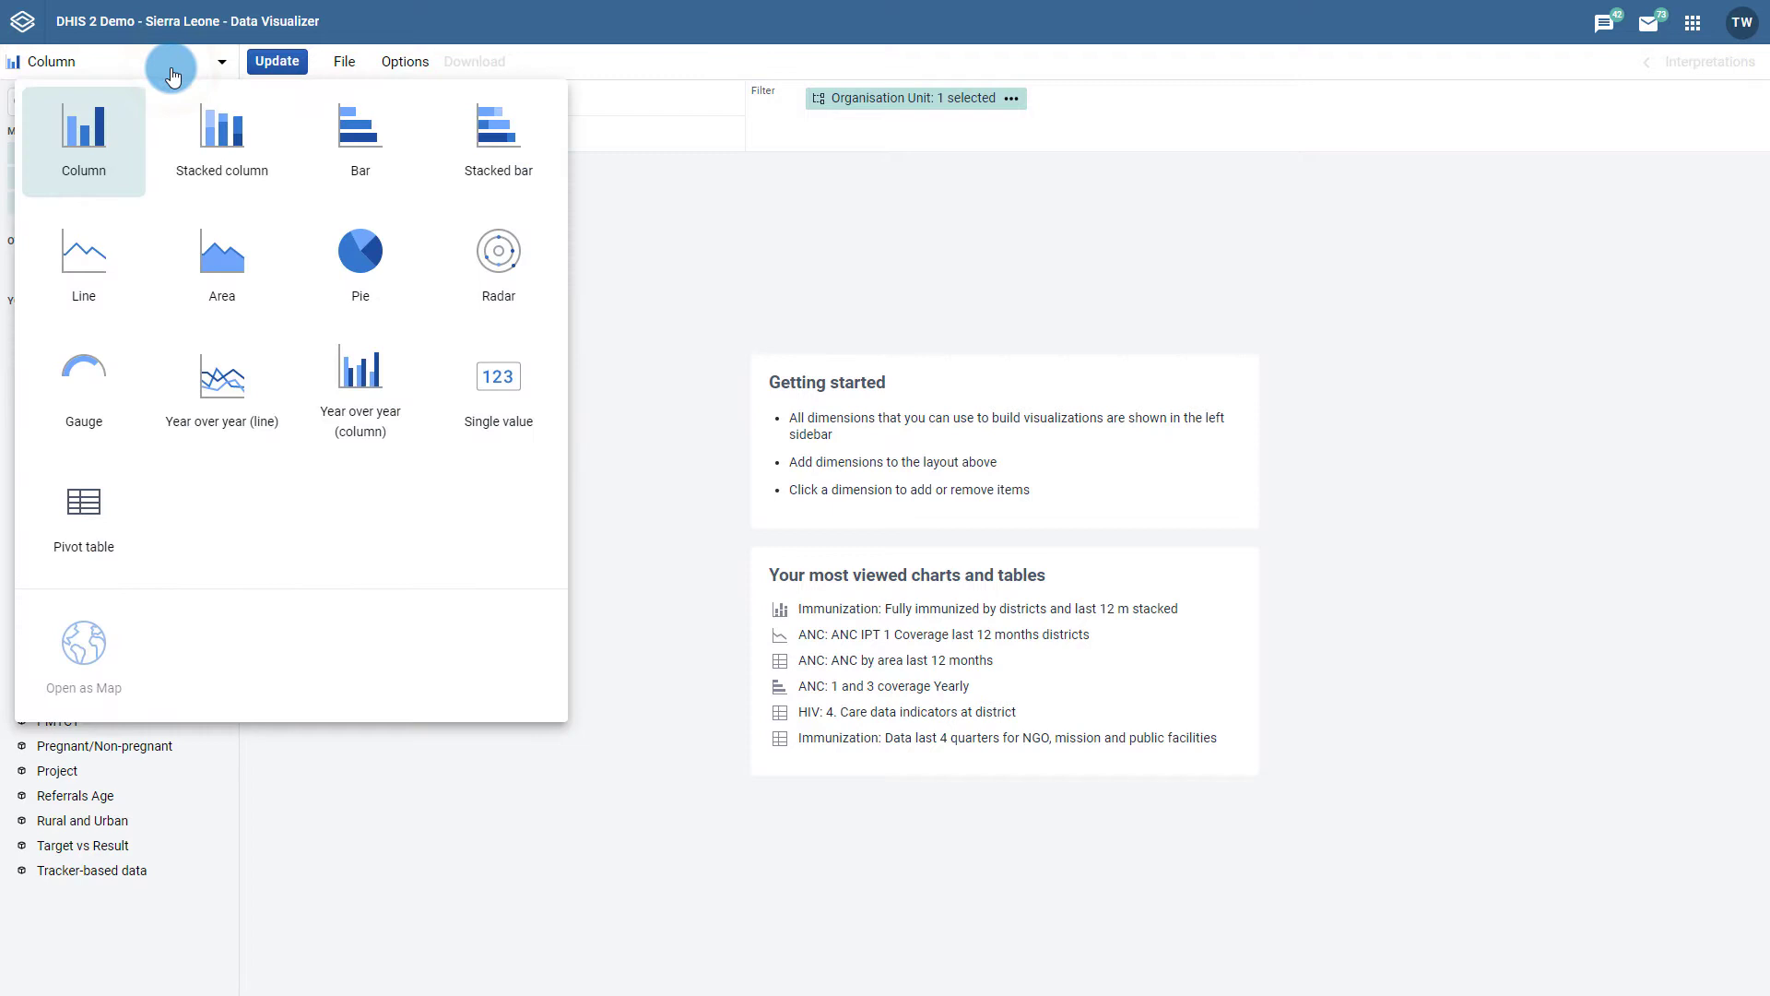
pyautogui.click(117, 532)
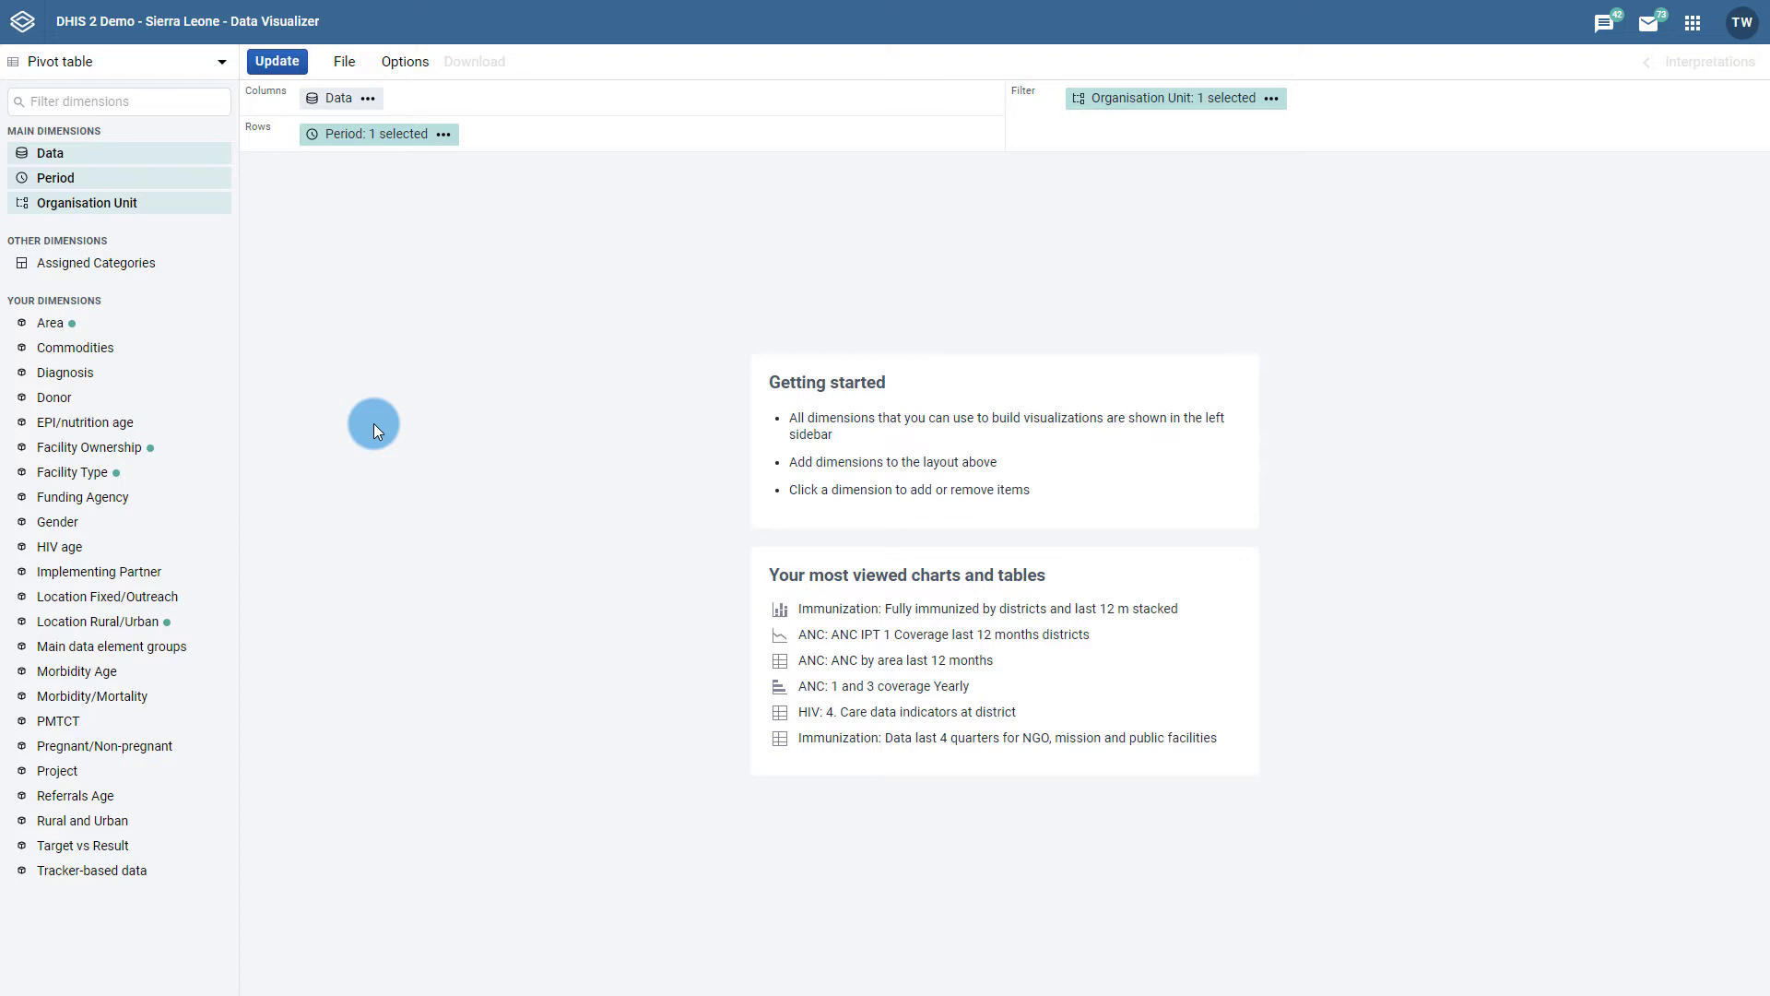
# Select data element 'Tuberculos new' from the Tuberculosis group as the table's only data
pyautogui.click(55, 158)
pyautogui.click(581, 282)
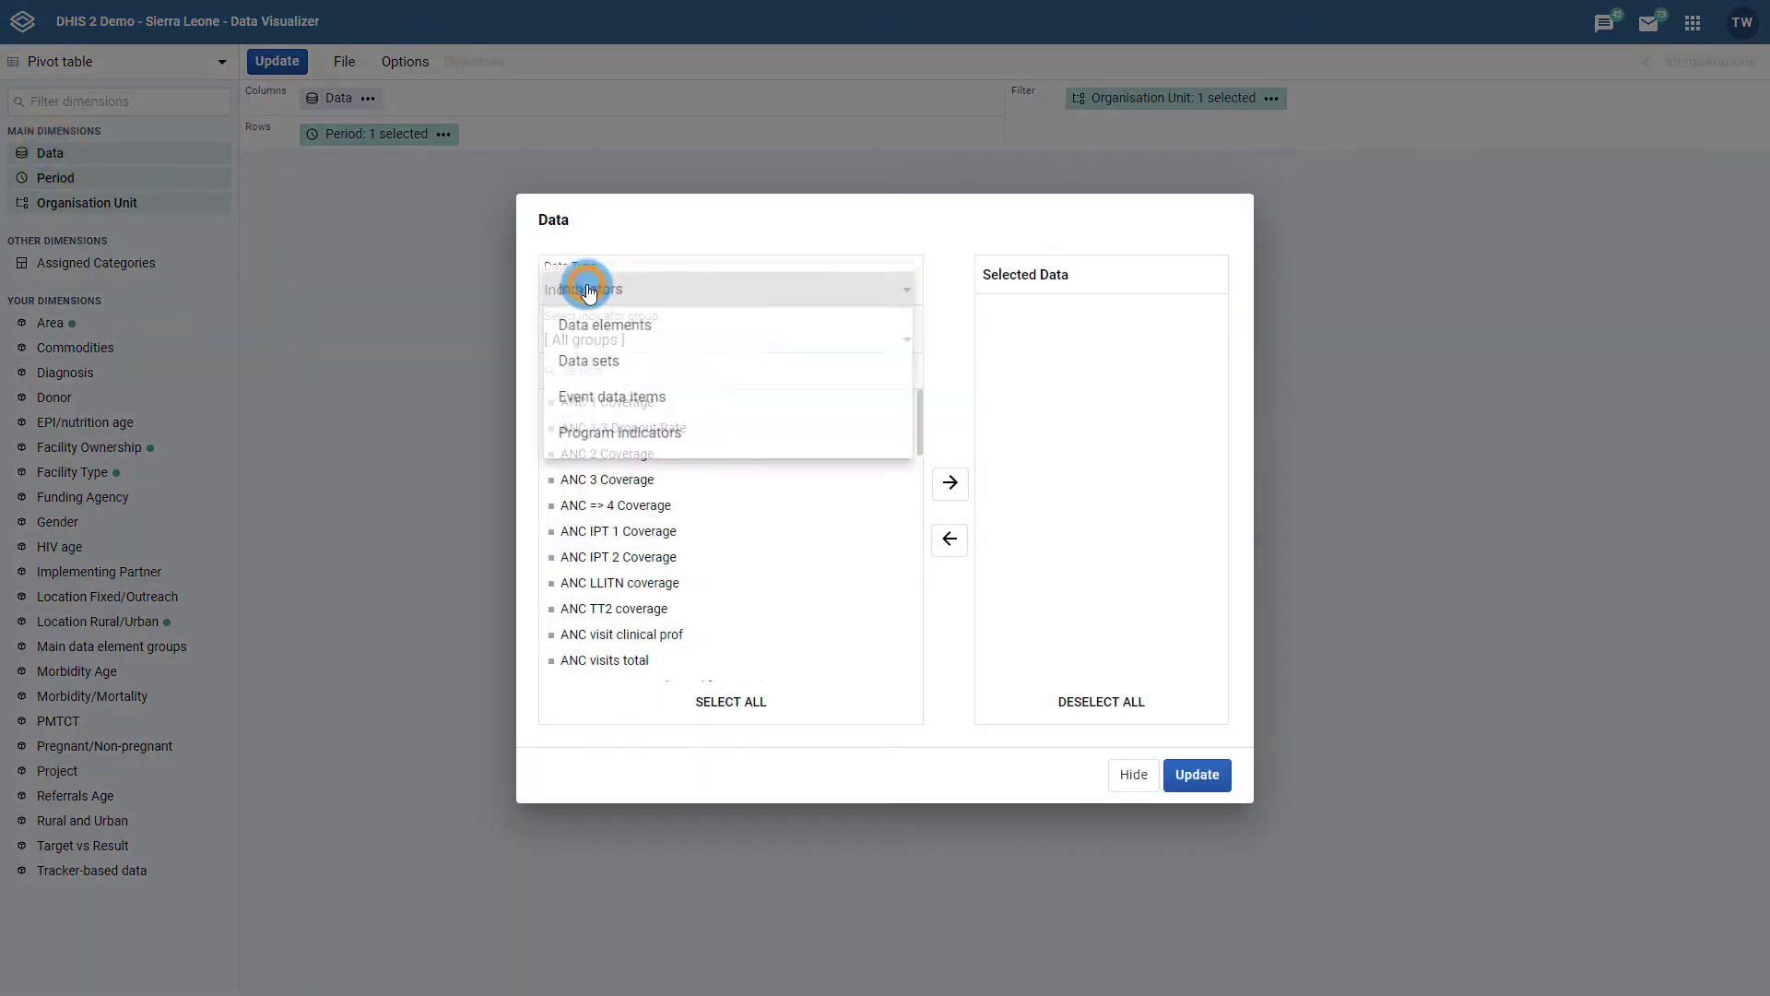
pyautogui.click(589, 330)
pyautogui.click(587, 337)
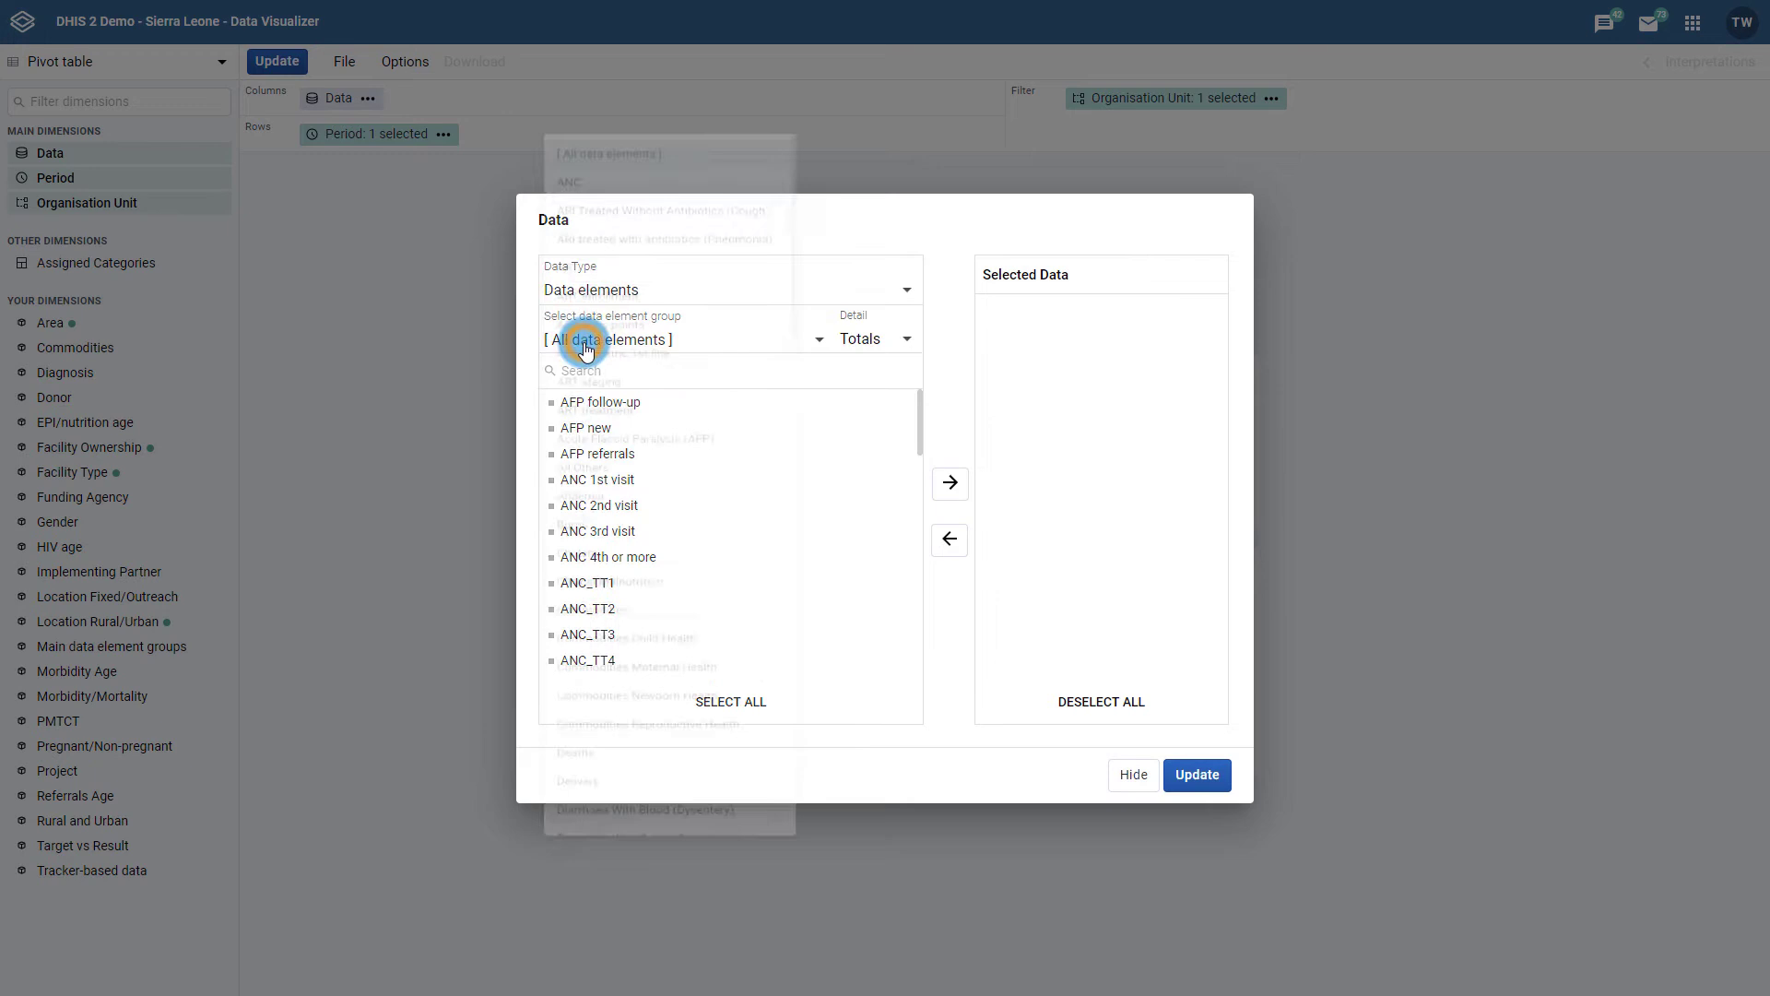
pyautogui.scroll(-5, 668, 392)
pyautogui.scroll(-5, 664, 387)
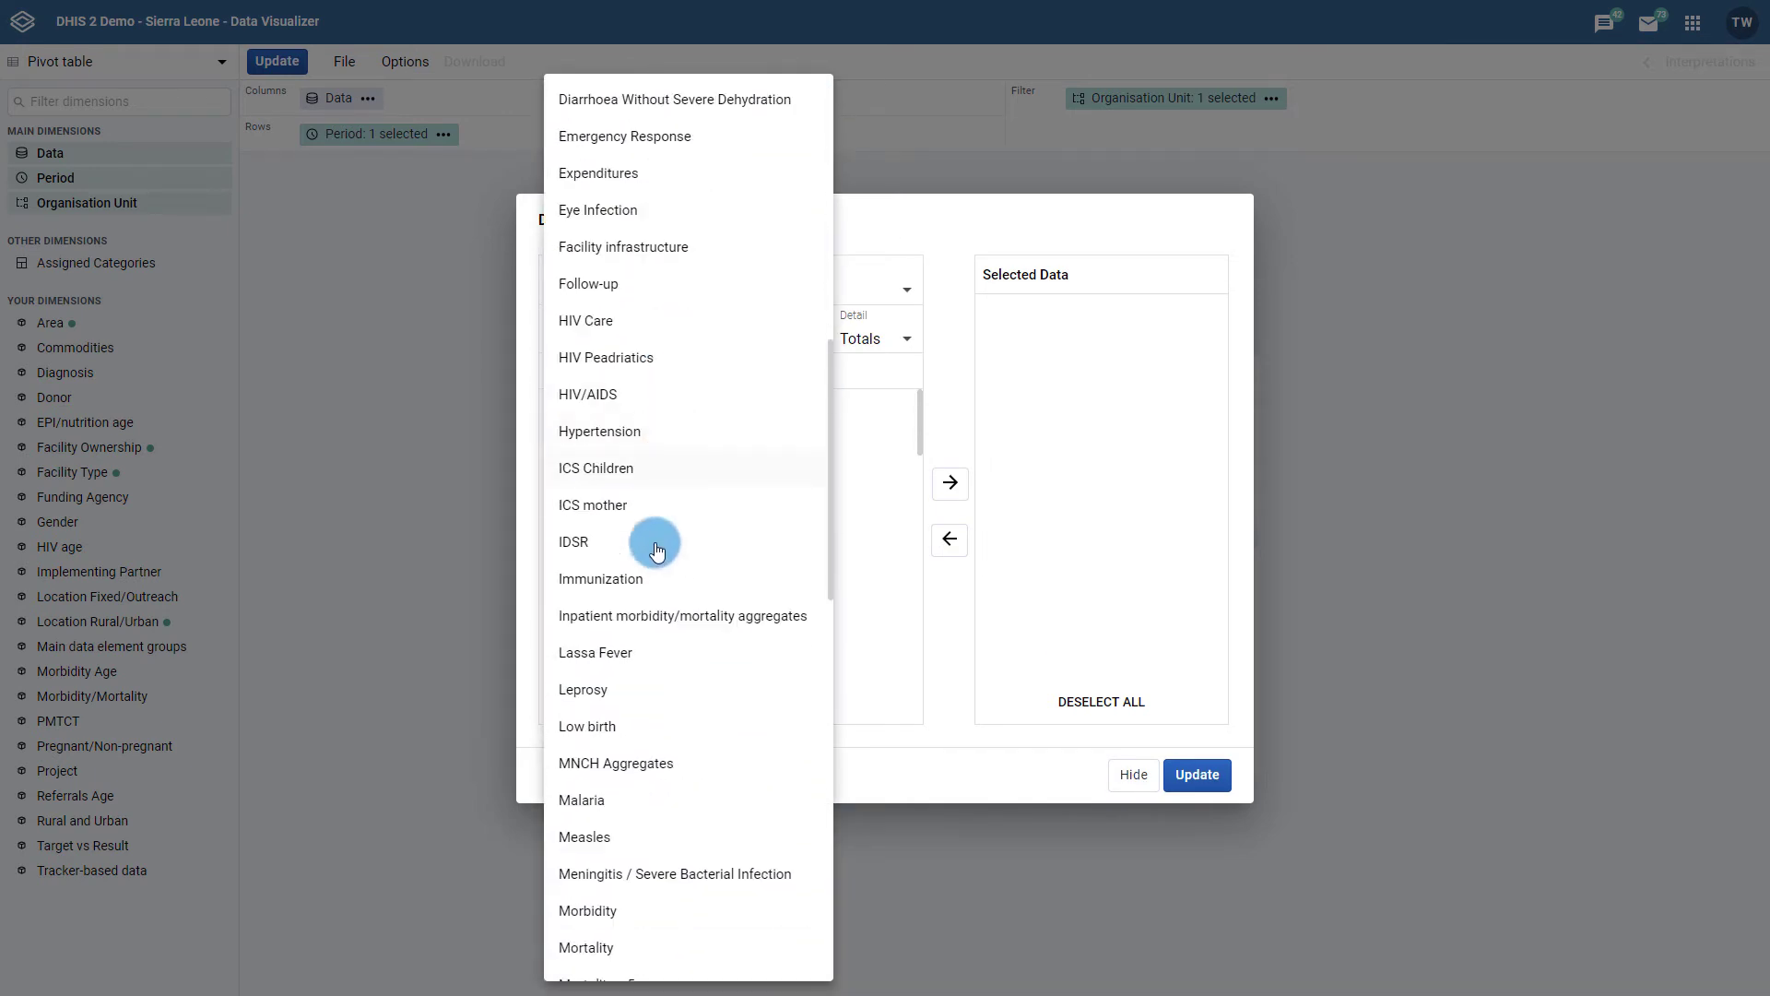
pyautogui.scroll(-2, 658, 645)
pyautogui.scroll(-2, 660, 728)
pyautogui.scroll(-4, 660, 714)
pyautogui.scroll(-8, 660, 715)
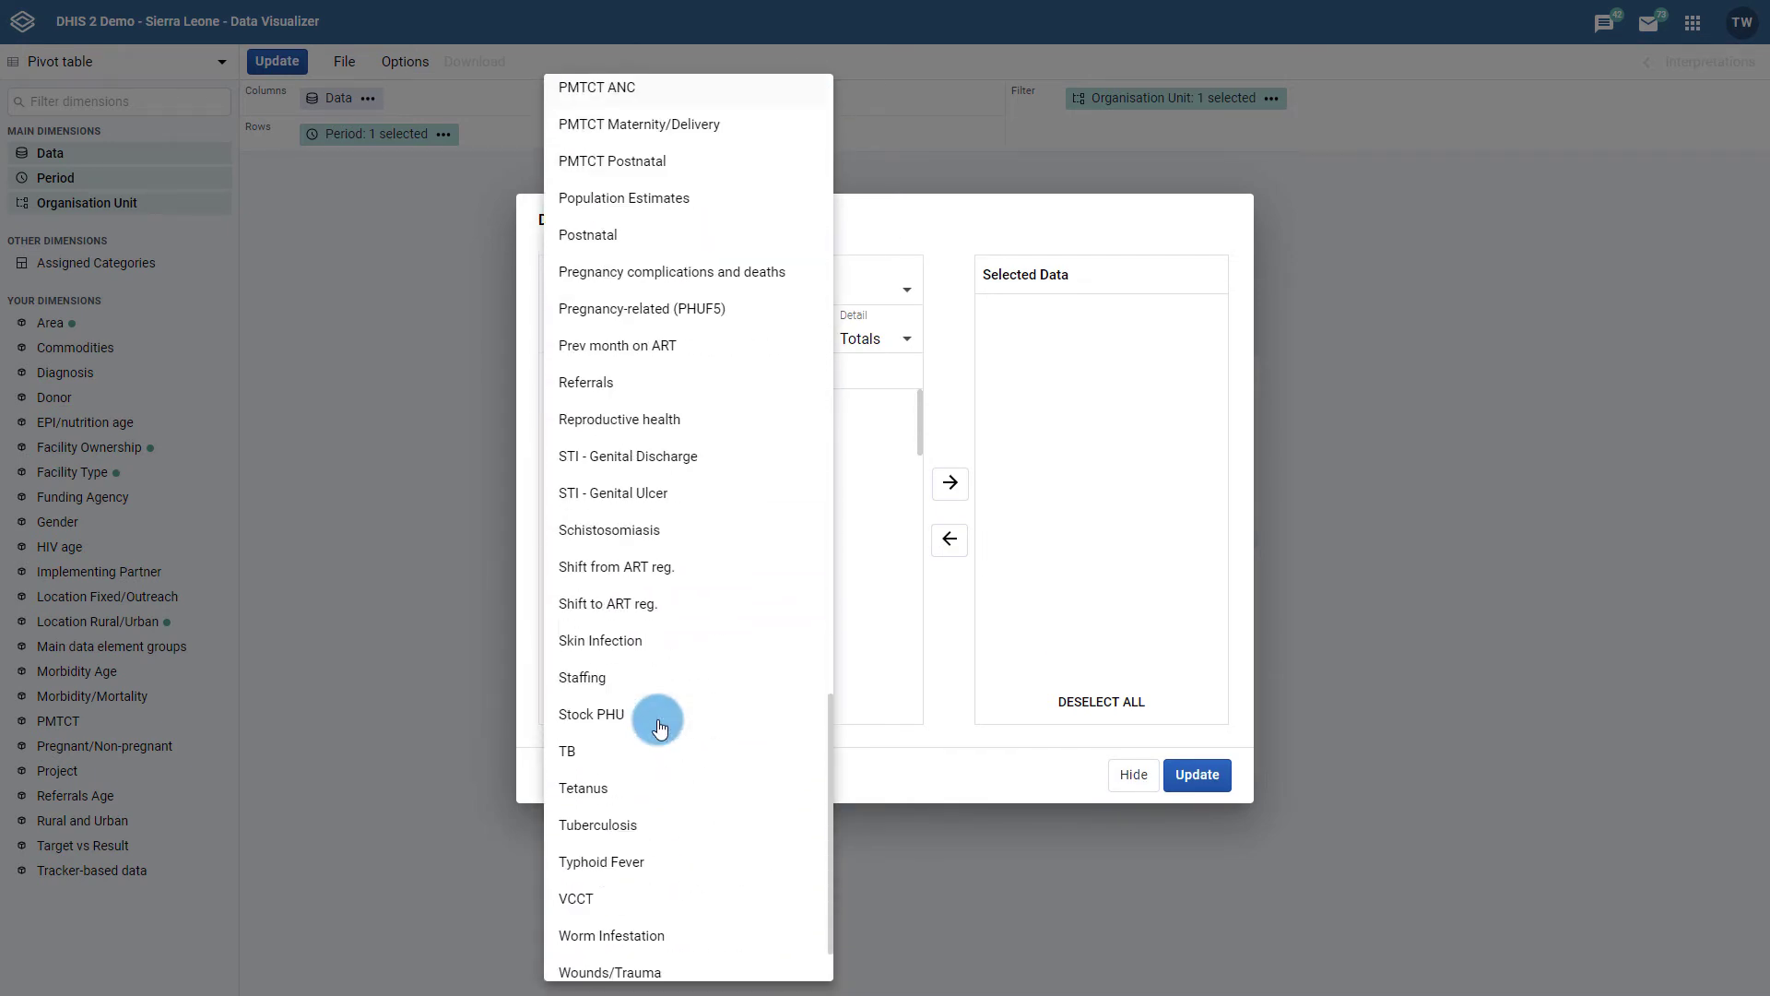
pyautogui.click(605, 826)
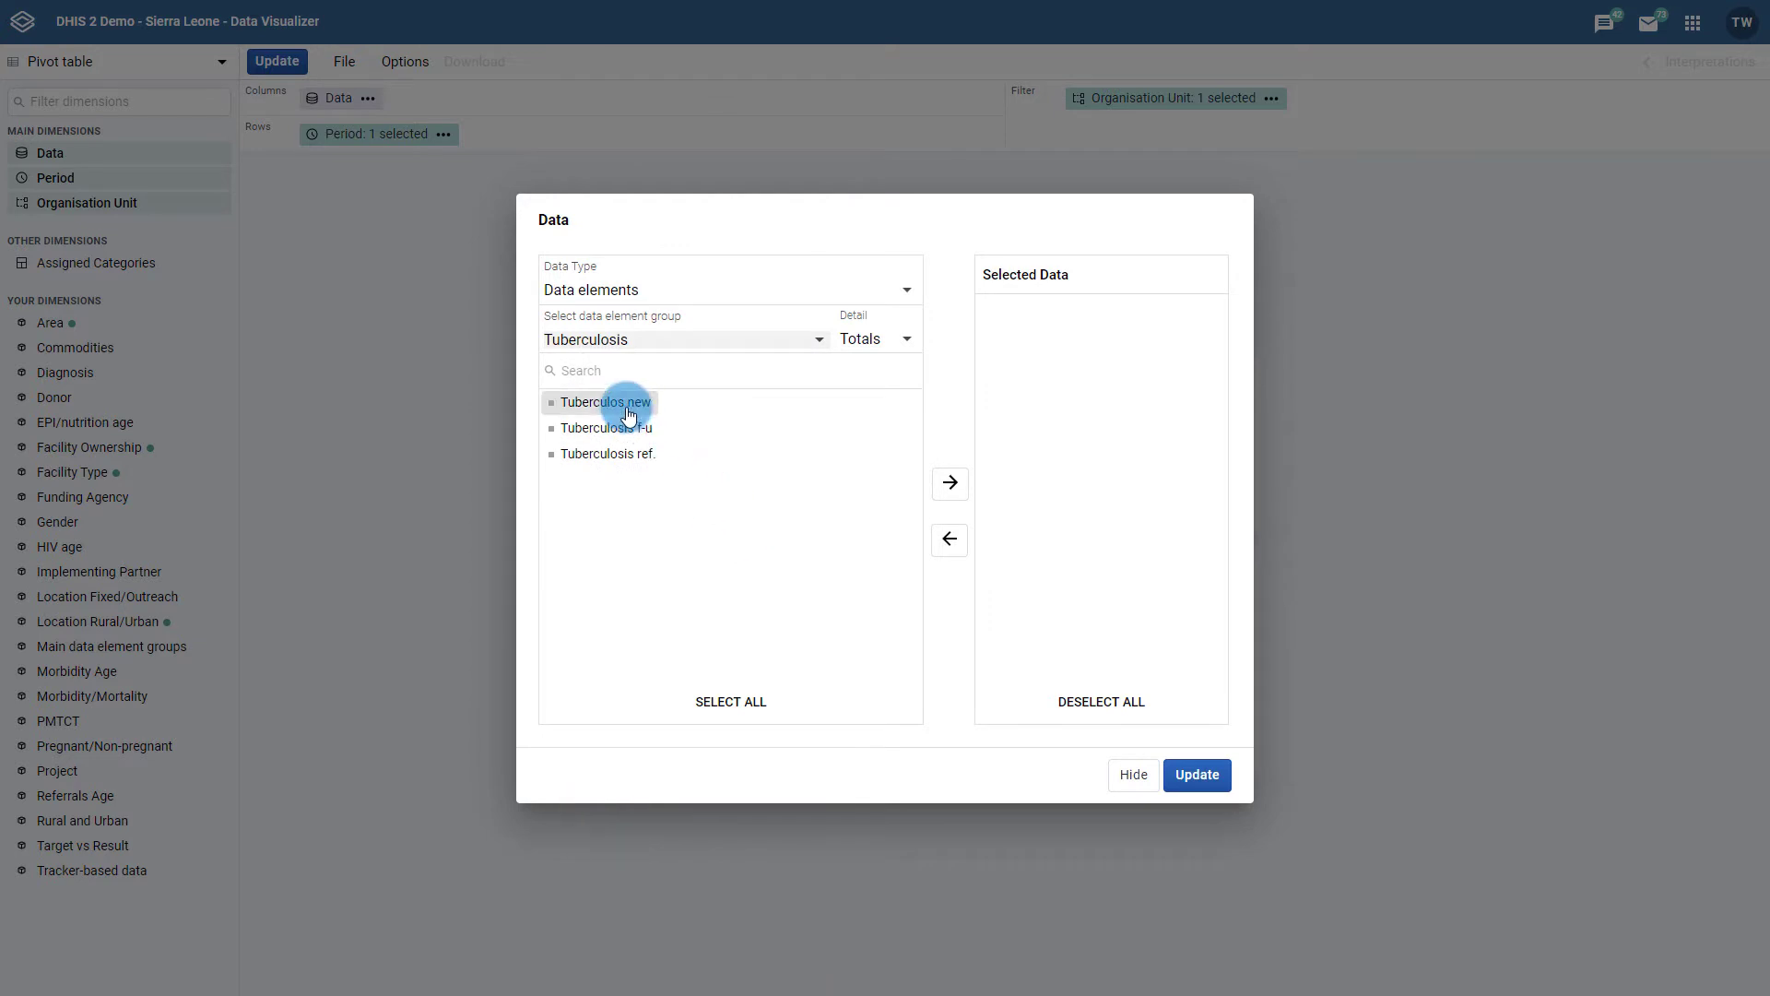
pyautogui.click(624, 410)
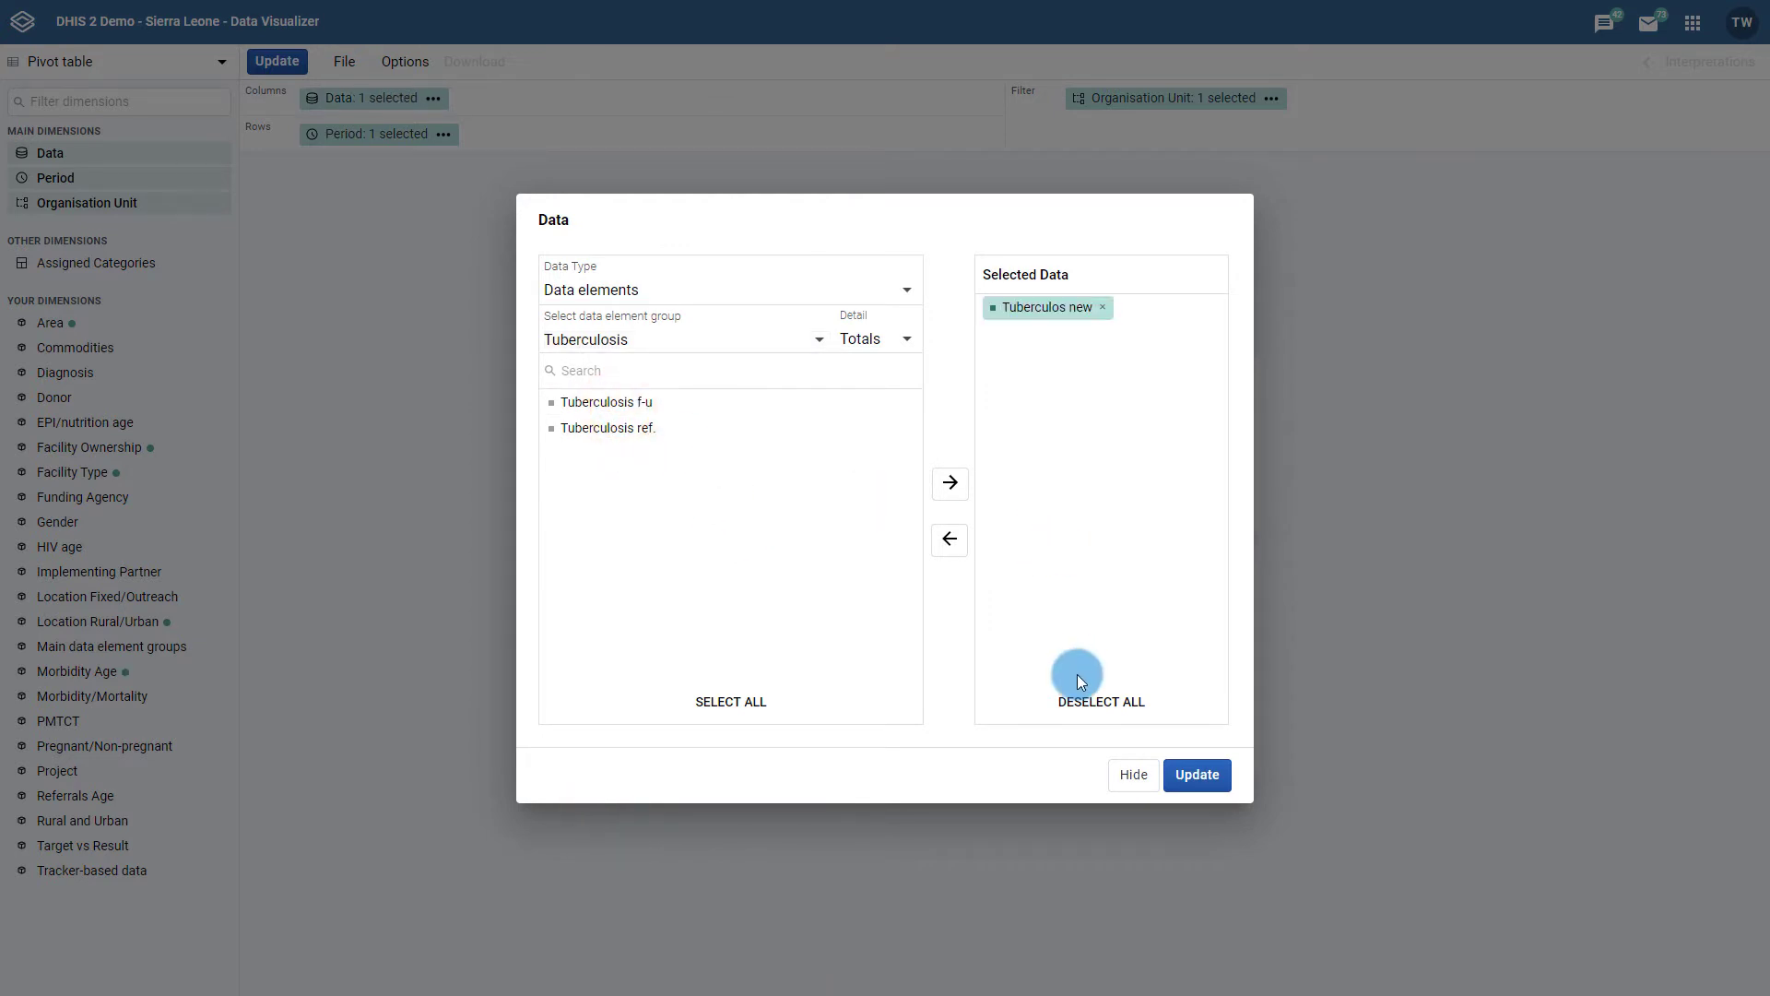
pyautogui.click(1114, 774)
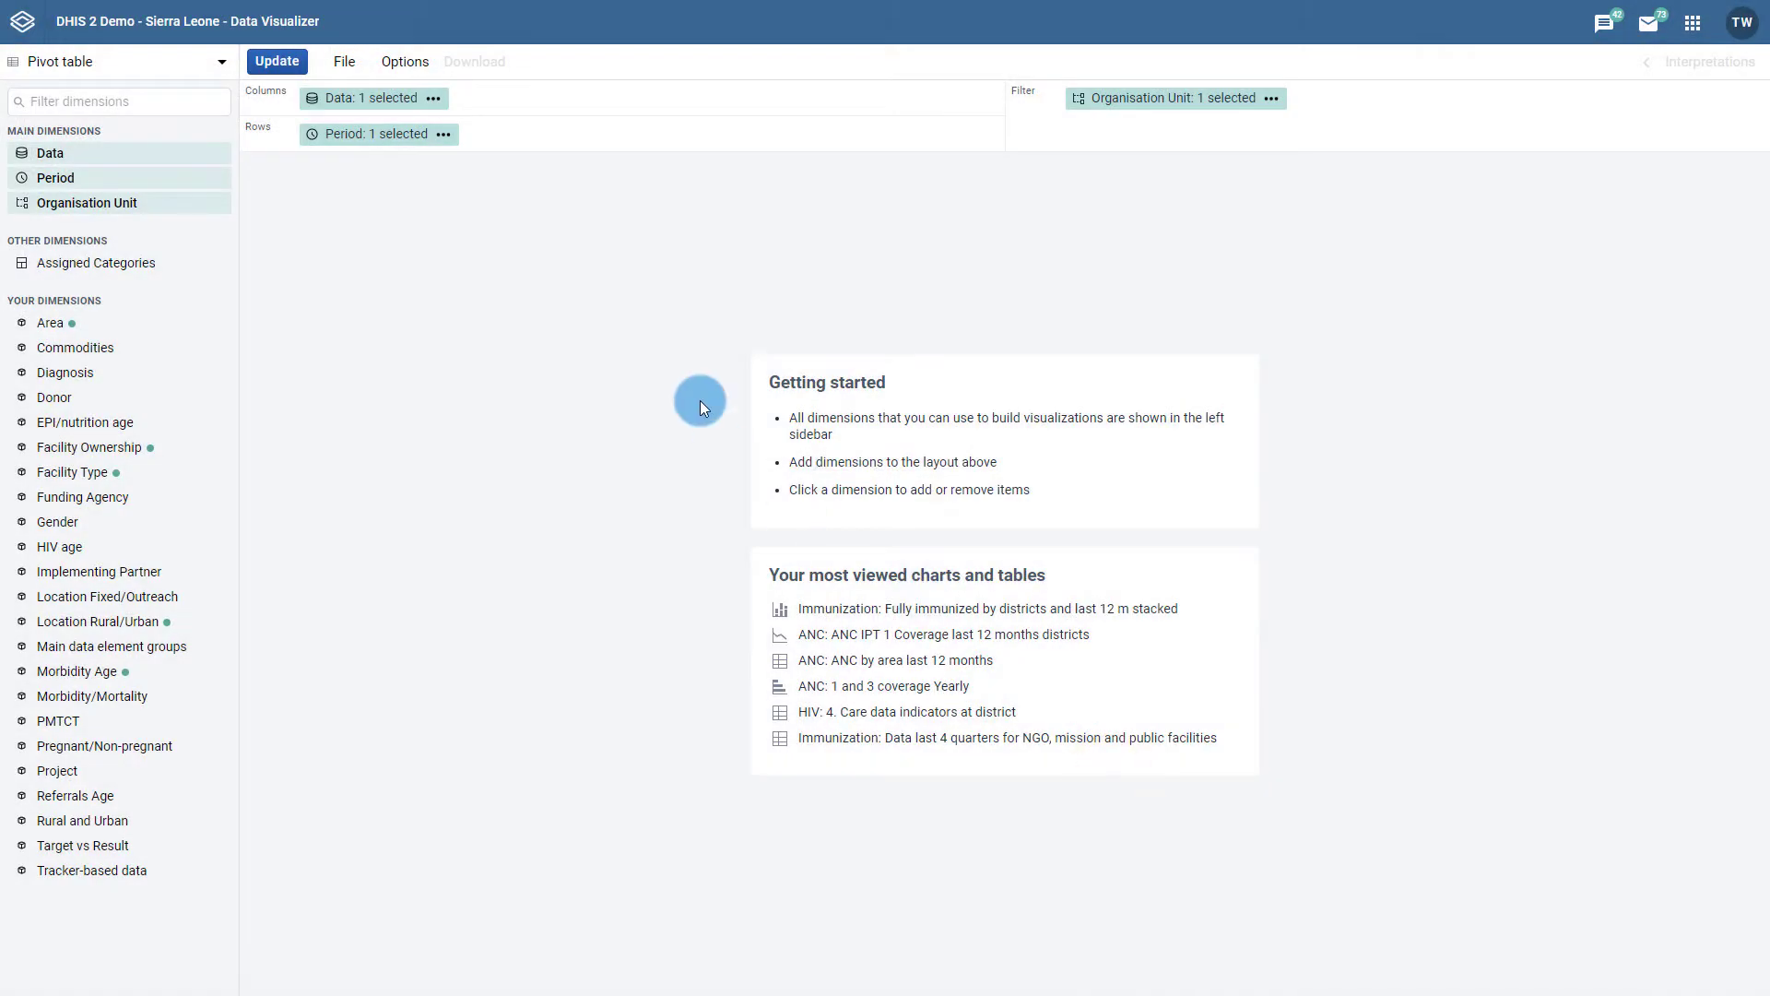
# Keep the period at last 12 months and select all 13 Sierra Leone districts
pyautogui.click(394, 158)
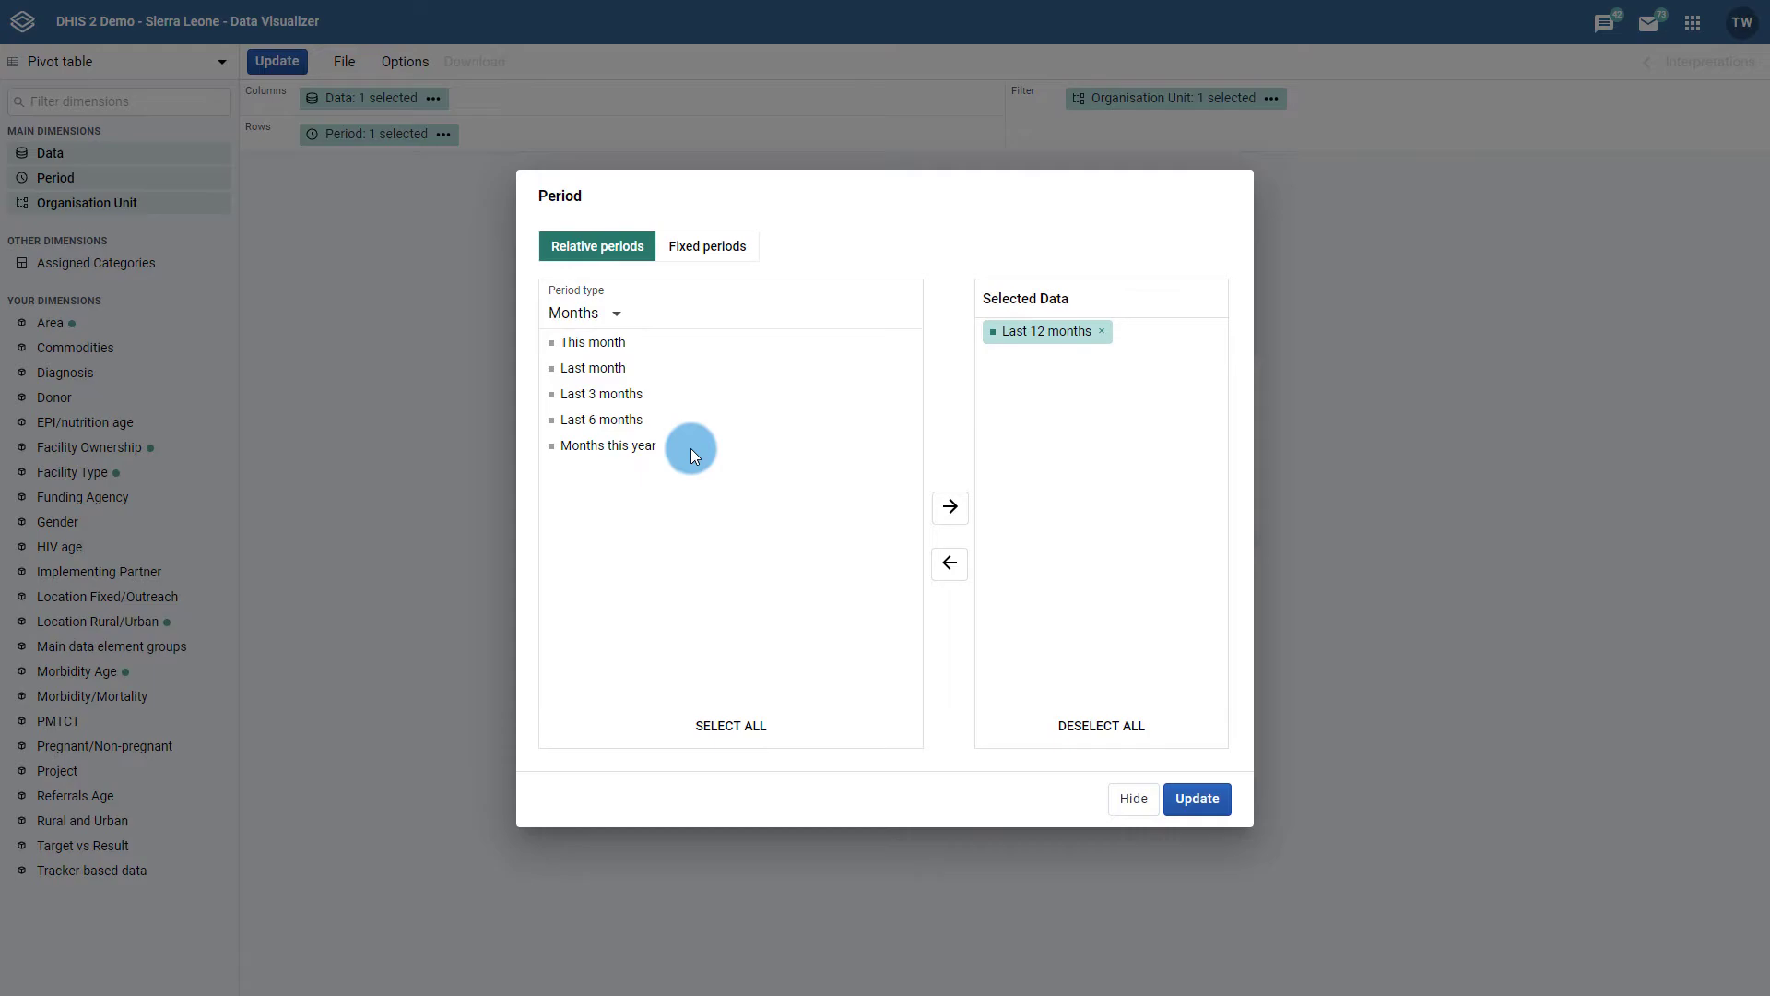
pyautogui.click(1134, 798)
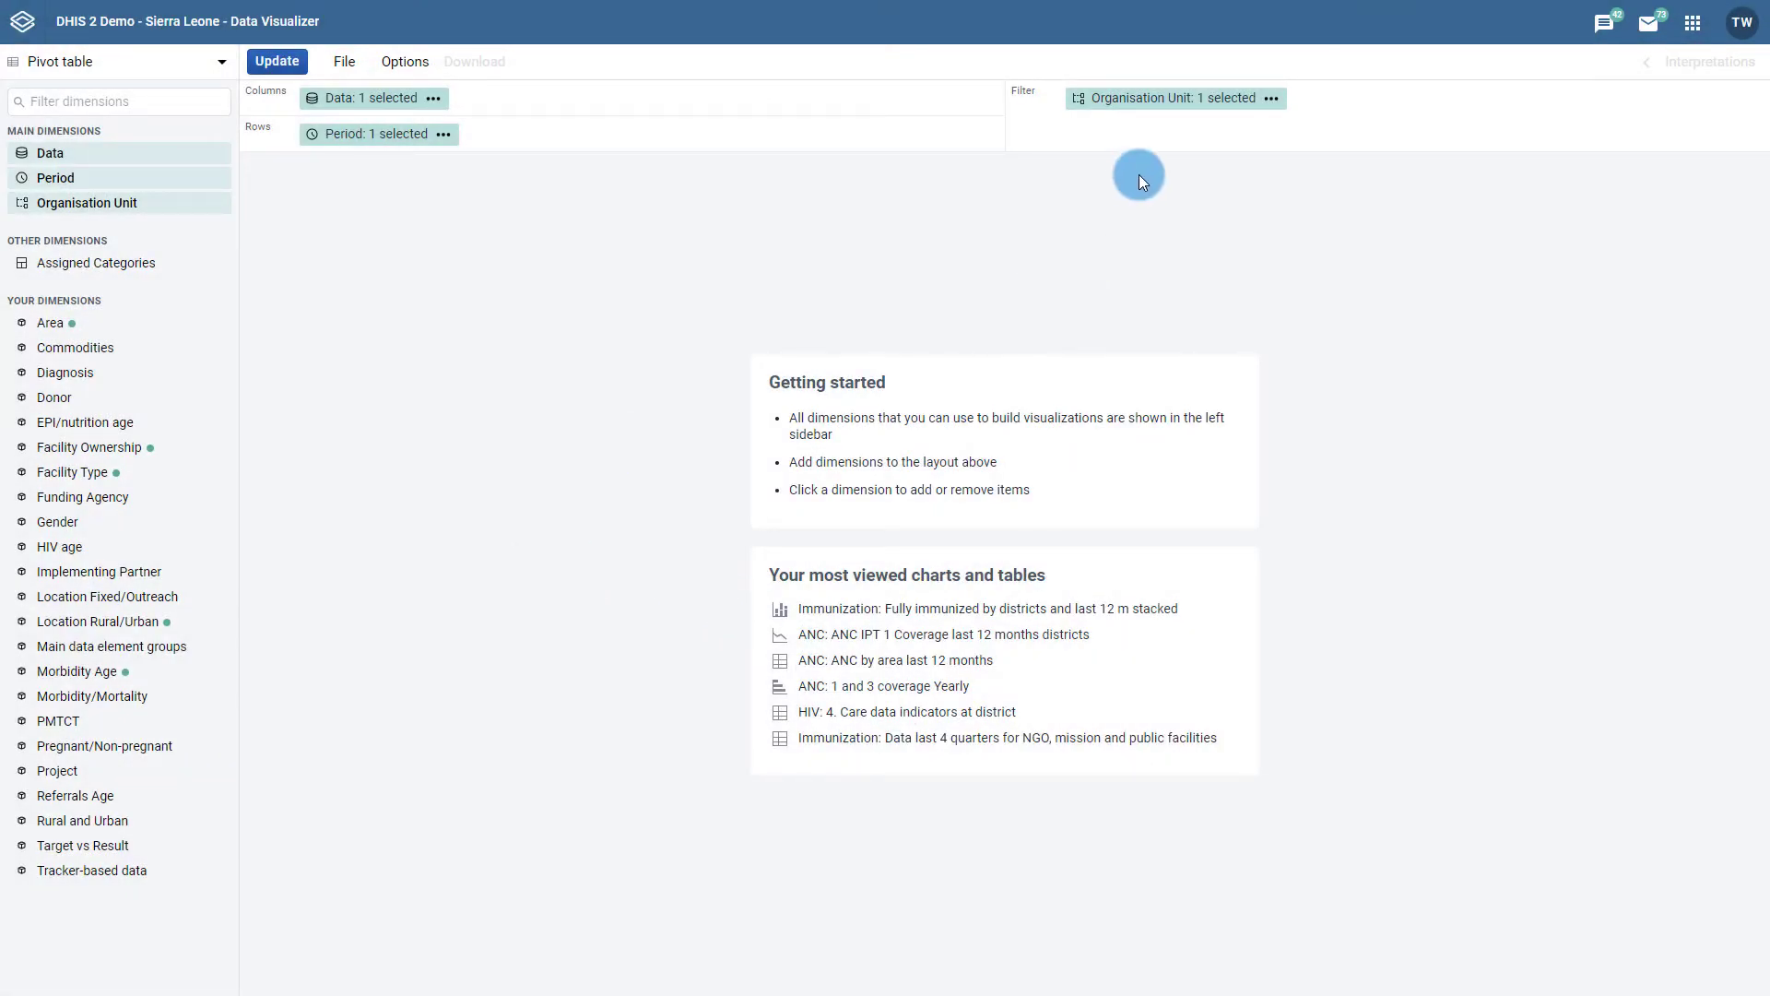
pyautogui.click(1143, 101)
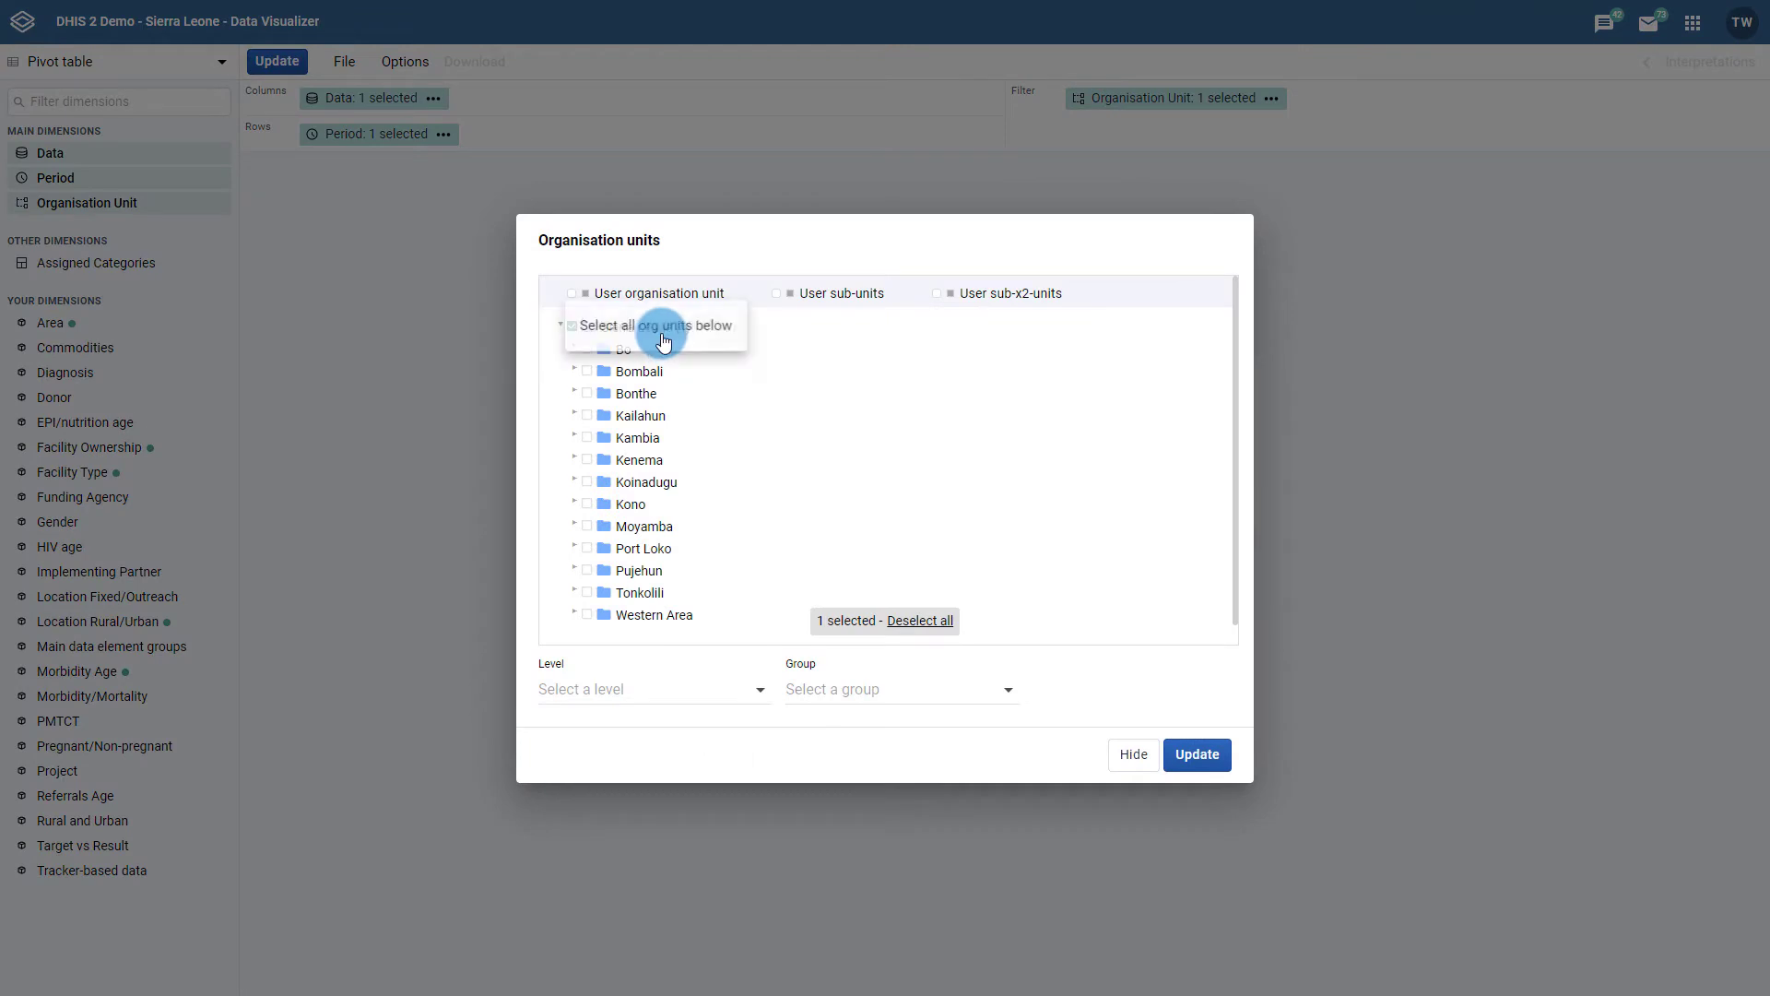
pyautogui.click(667, 330)
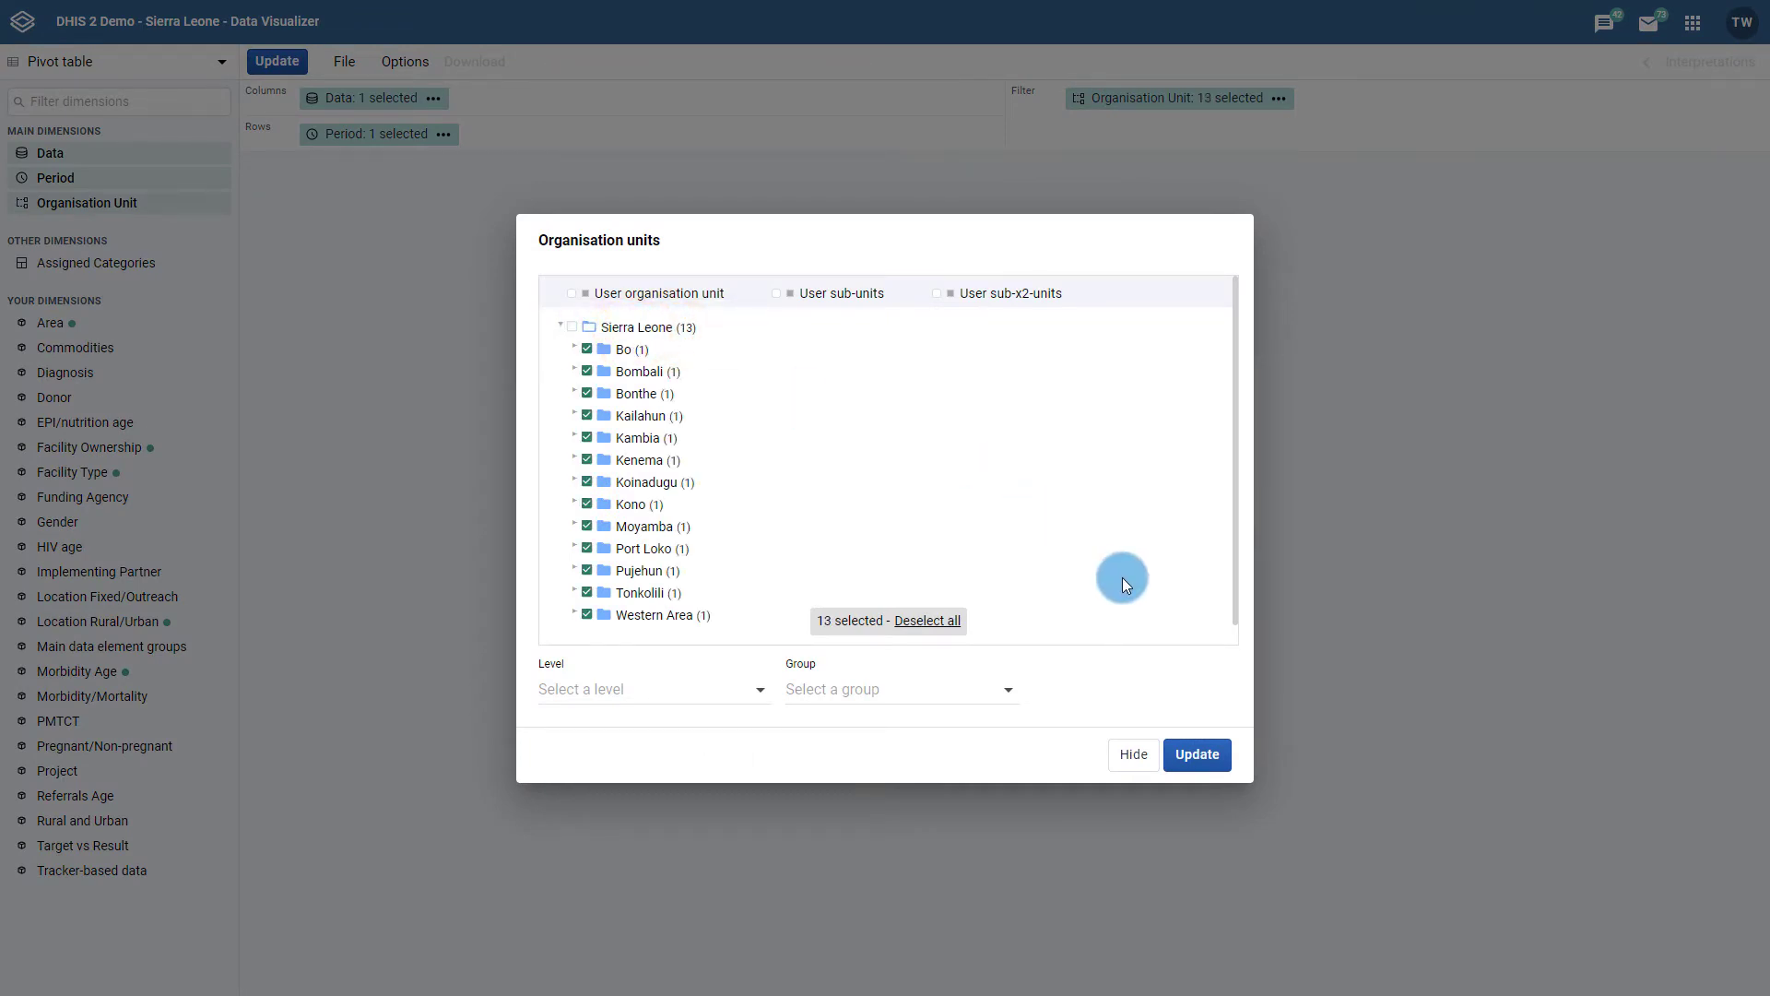
pyautogui.click(1107, 745)
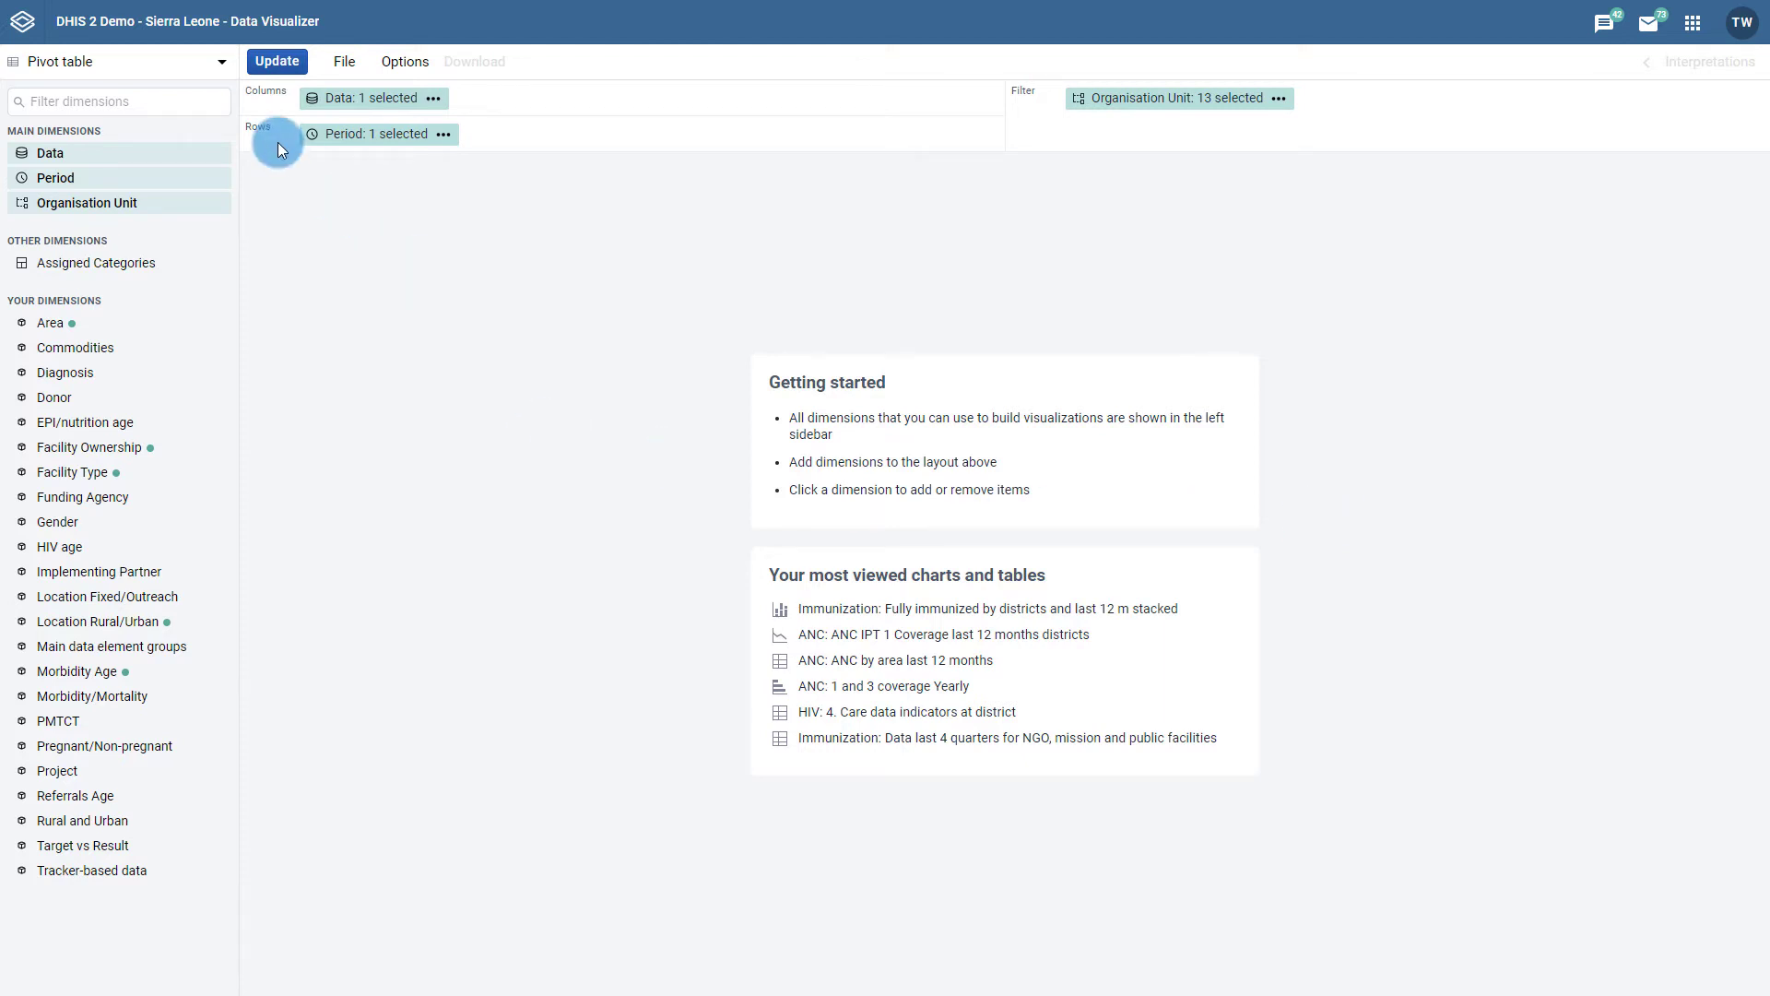
# Lay out Period as columns, Organisation Unit as rows and Data as filter, then update
pyautogui.moveTo(358, 134); pyautogui.dragTo(554, 92)
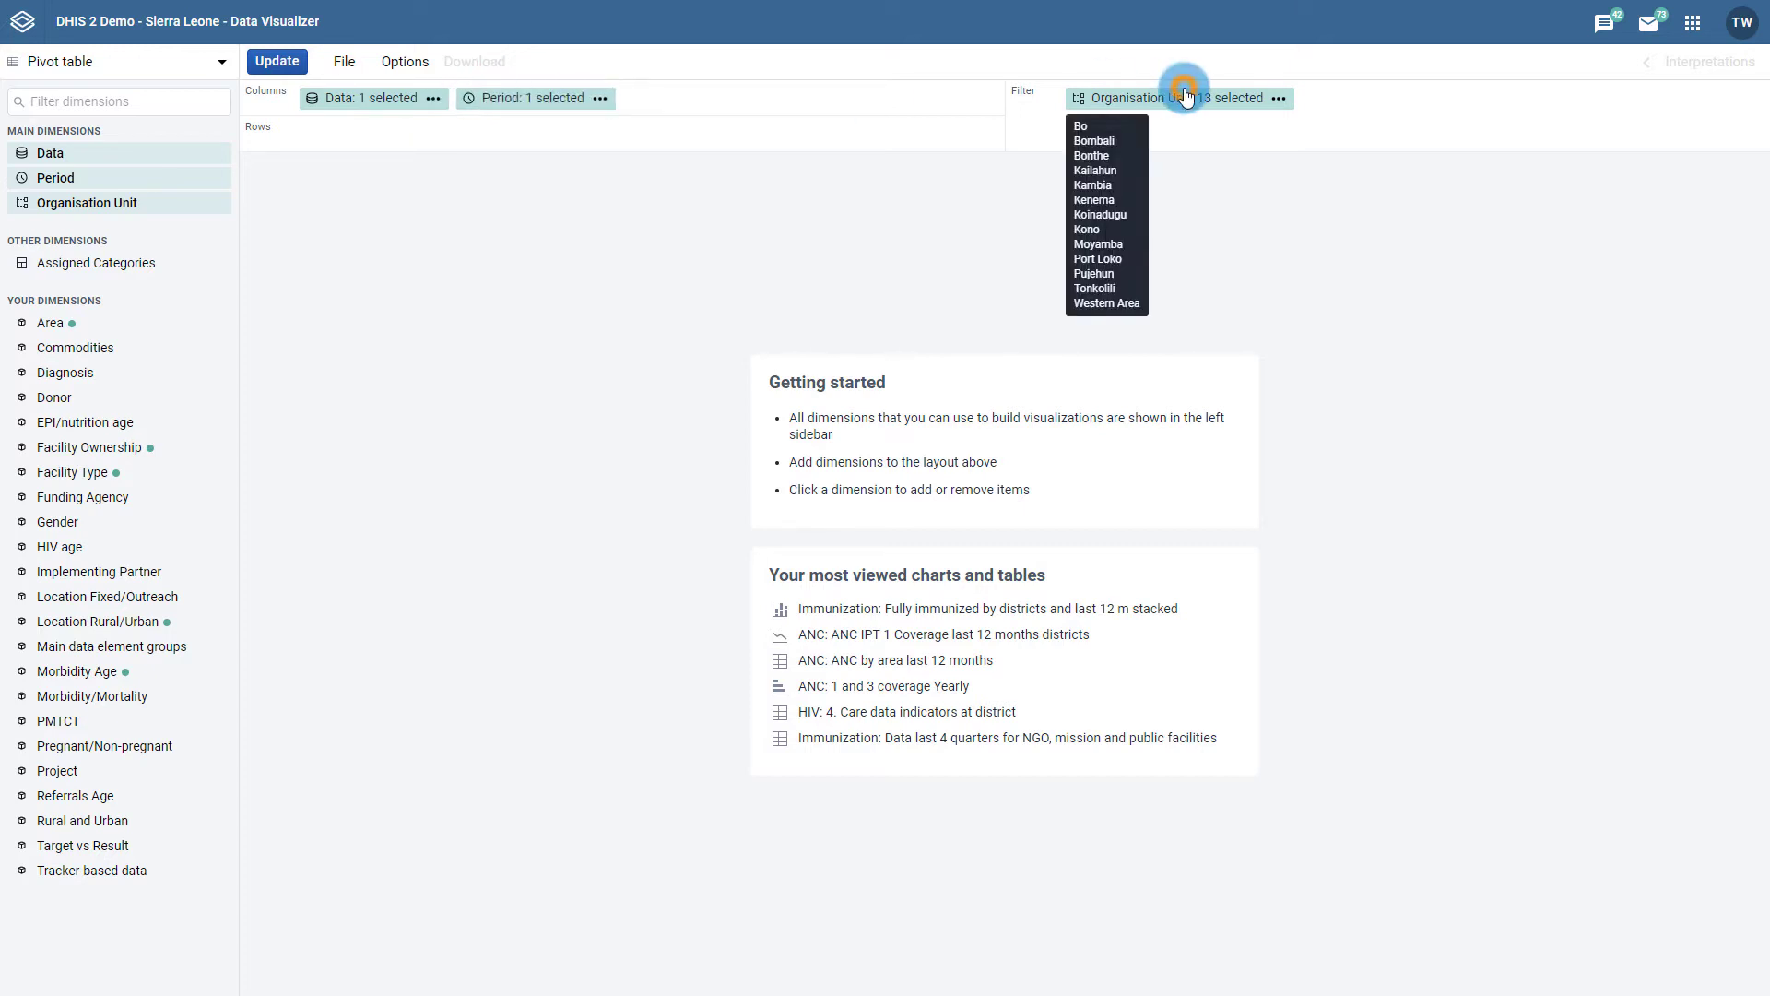
pyautogui.moveTo(1186, 97); pyautogui.dragTo(552, 127)
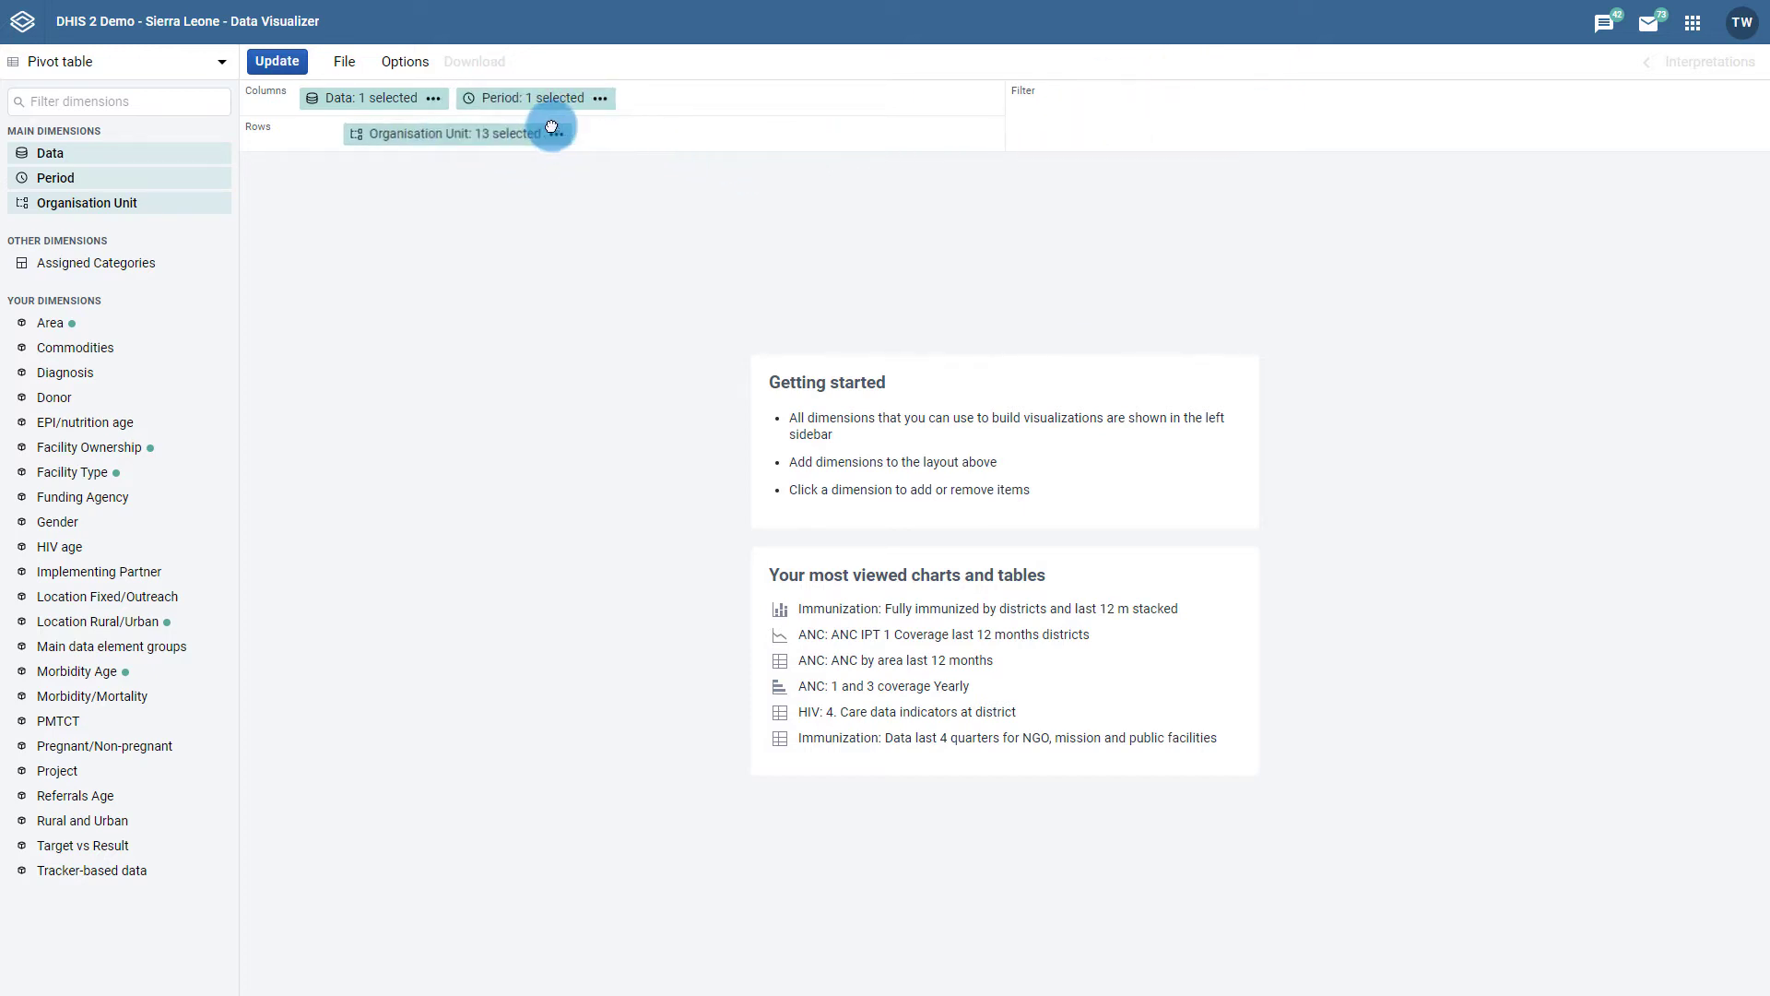
pyautogui.moveTo(343, 98); pyautogui.dragTo(1016, 151)
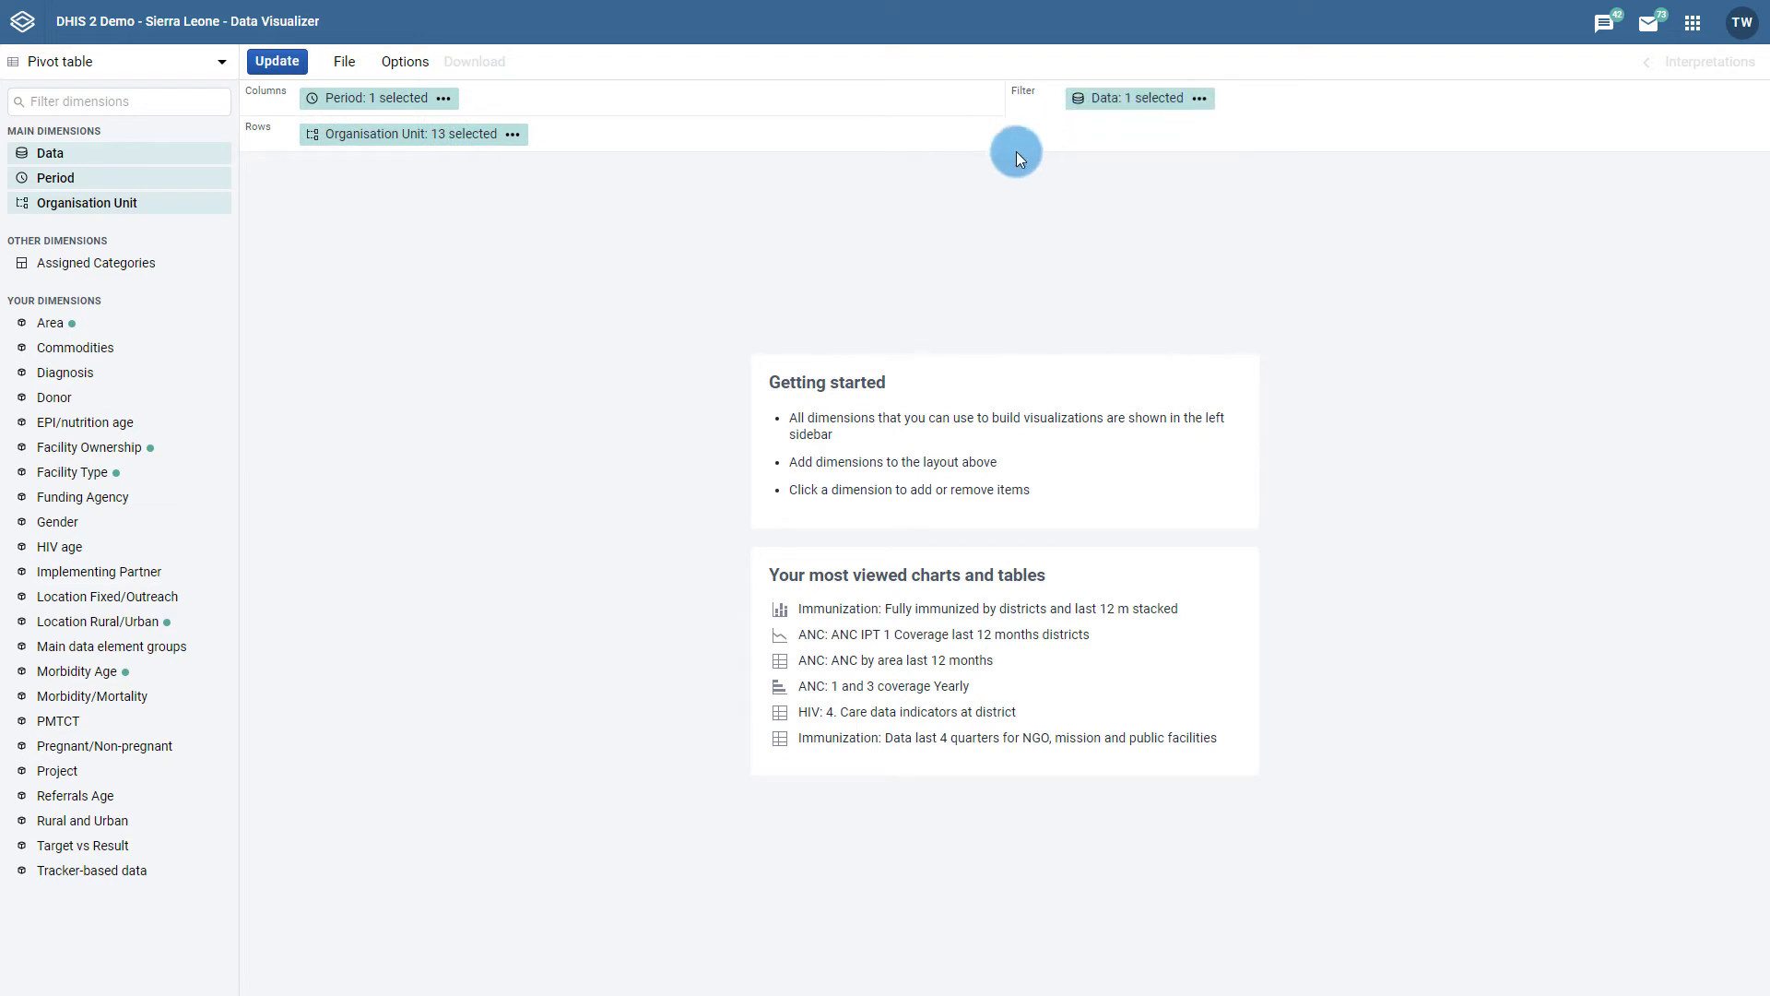
pyautogui.click(277, 63)
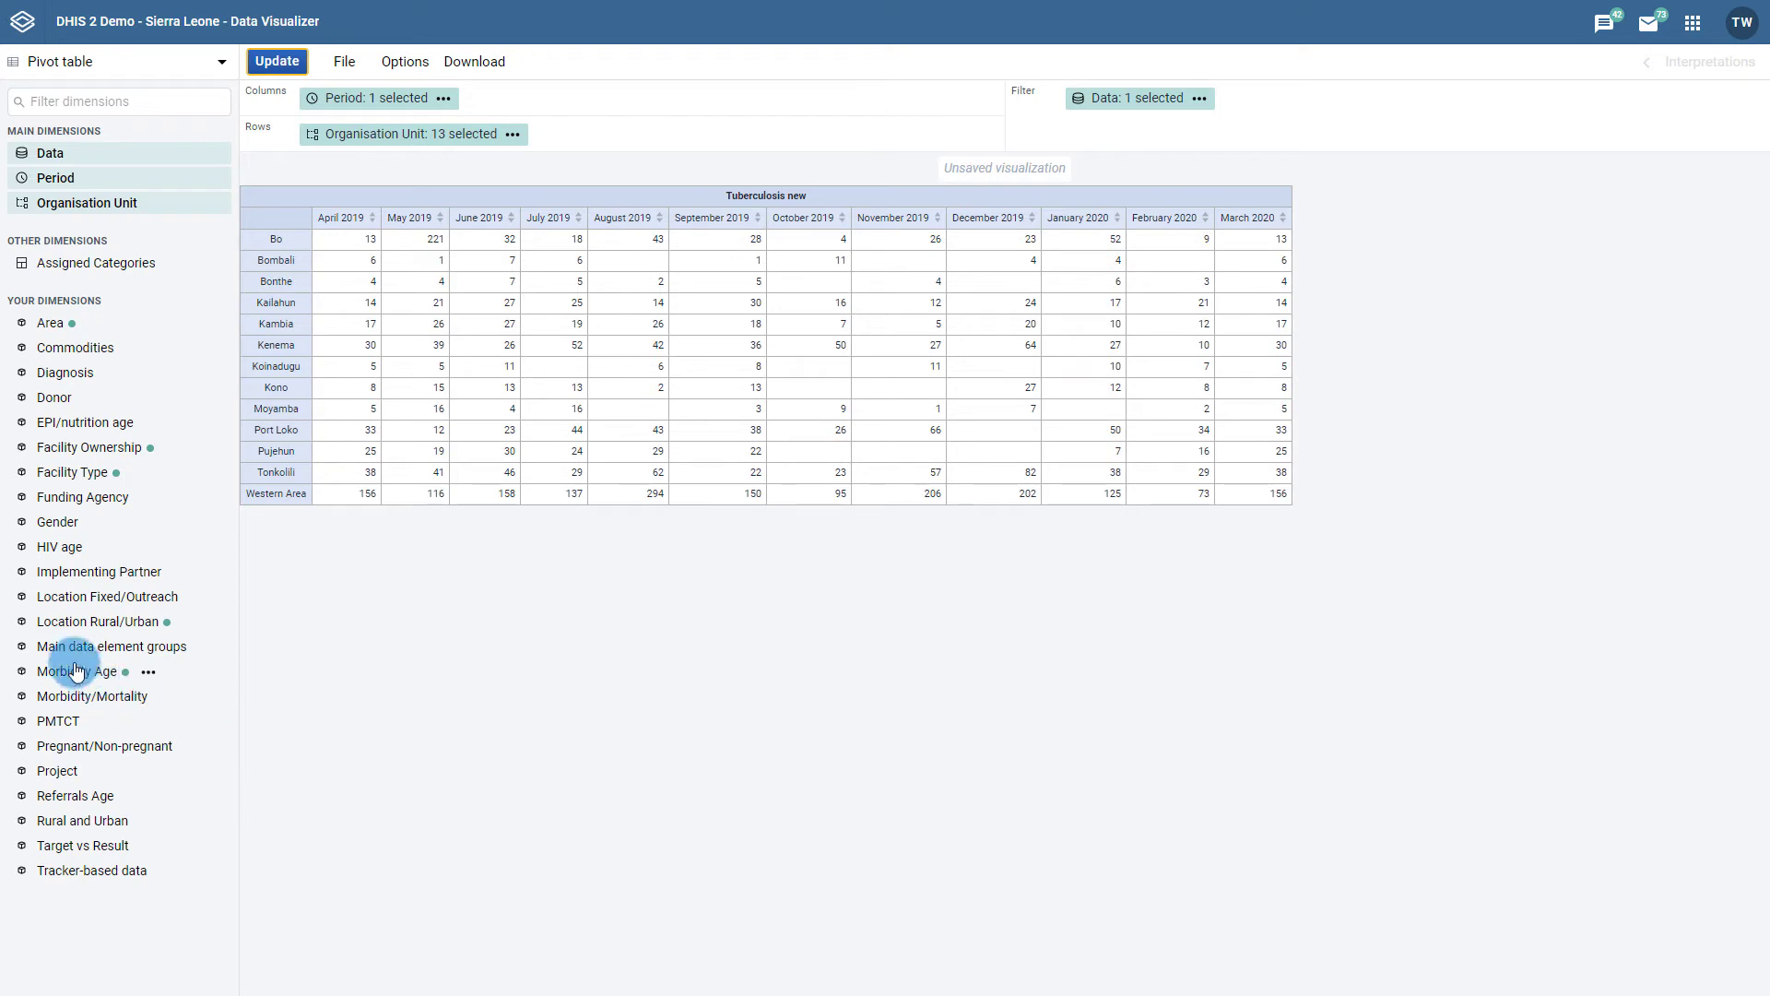
# Add Morbidity Age to rows with groups ordered 0-11m, 12-59m, 5-14y, 15y+
pyautogui.moveTo(71, 678); pyautogui.dragTo(600, 127)
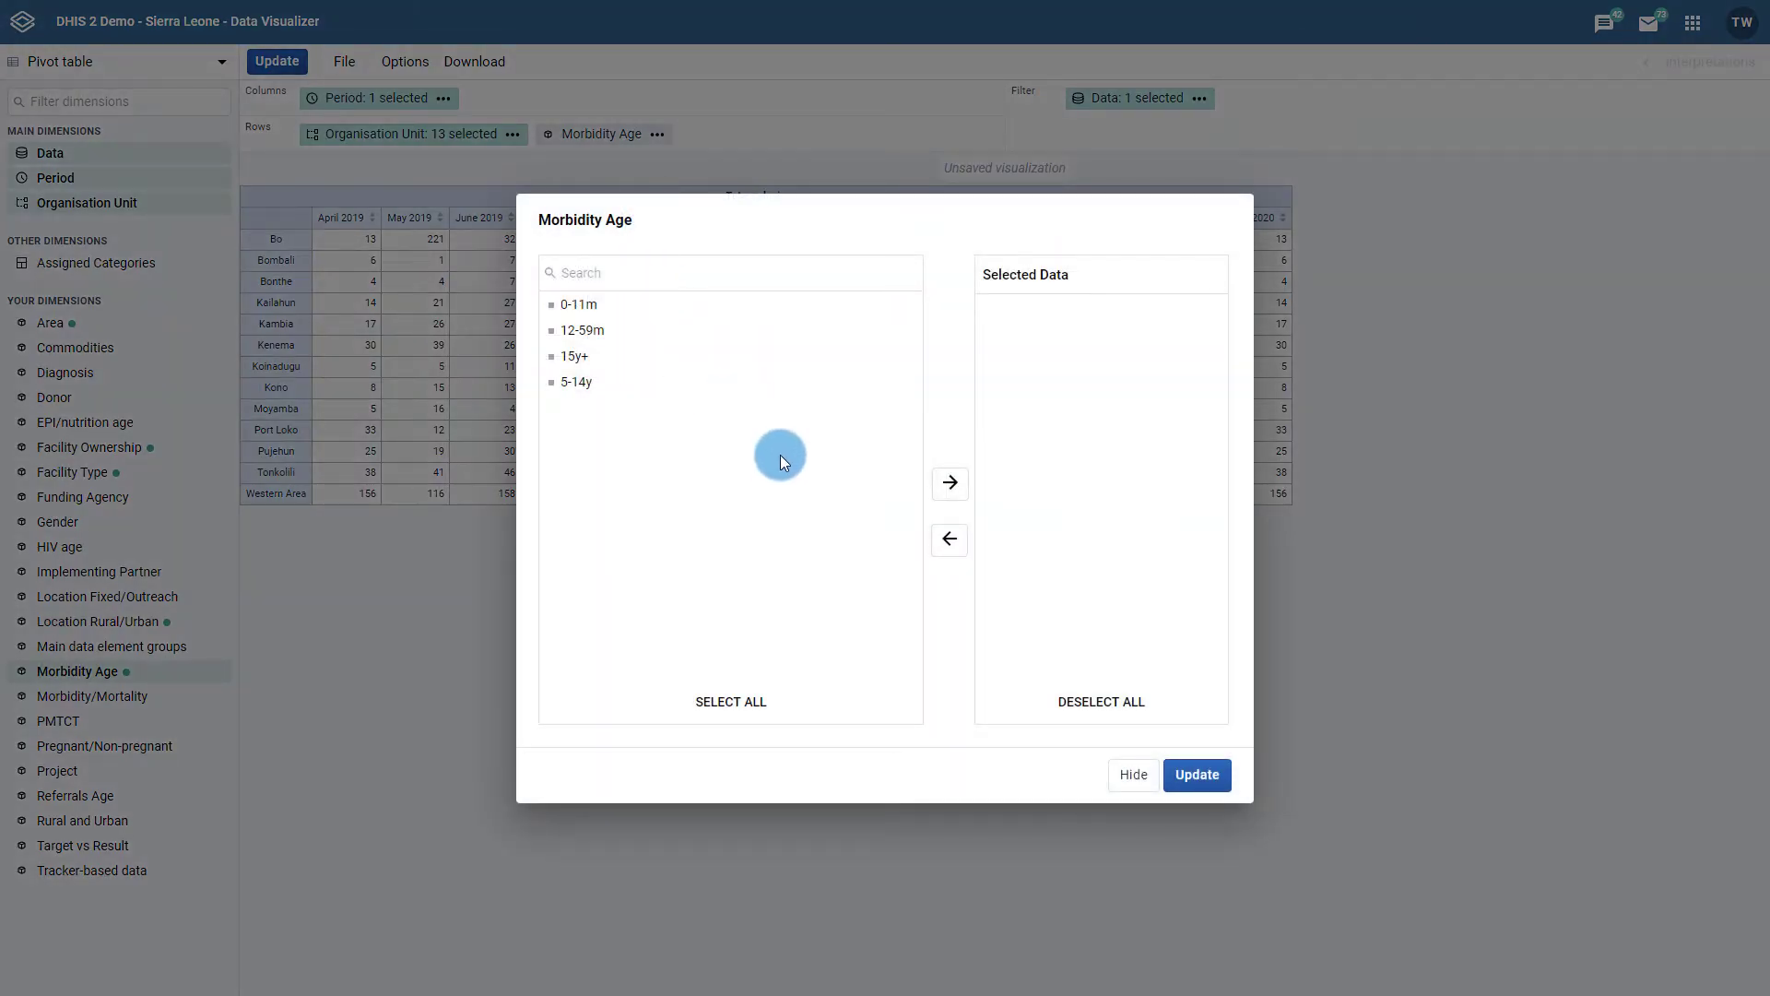
pyautogui.click(706, 698)
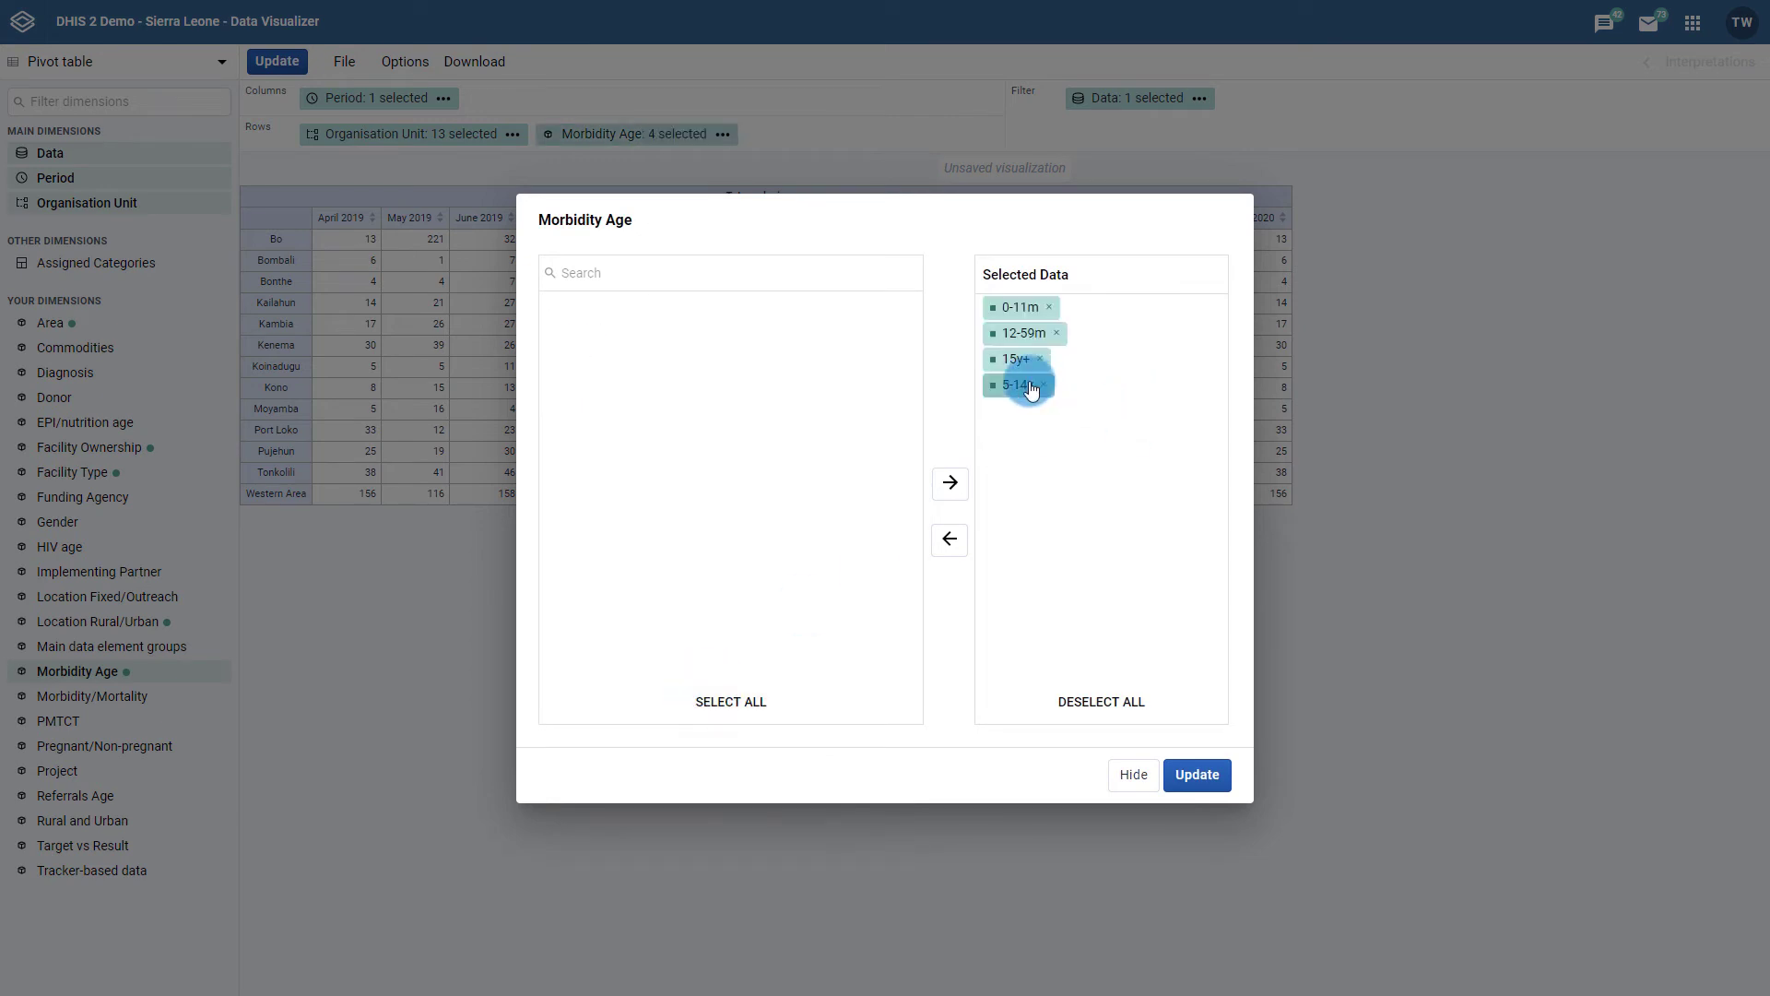
pyautogui.moveTo(1033, 382); pyautogui.dragTo(1029, 346)
pyautogui.click(1198, 786)
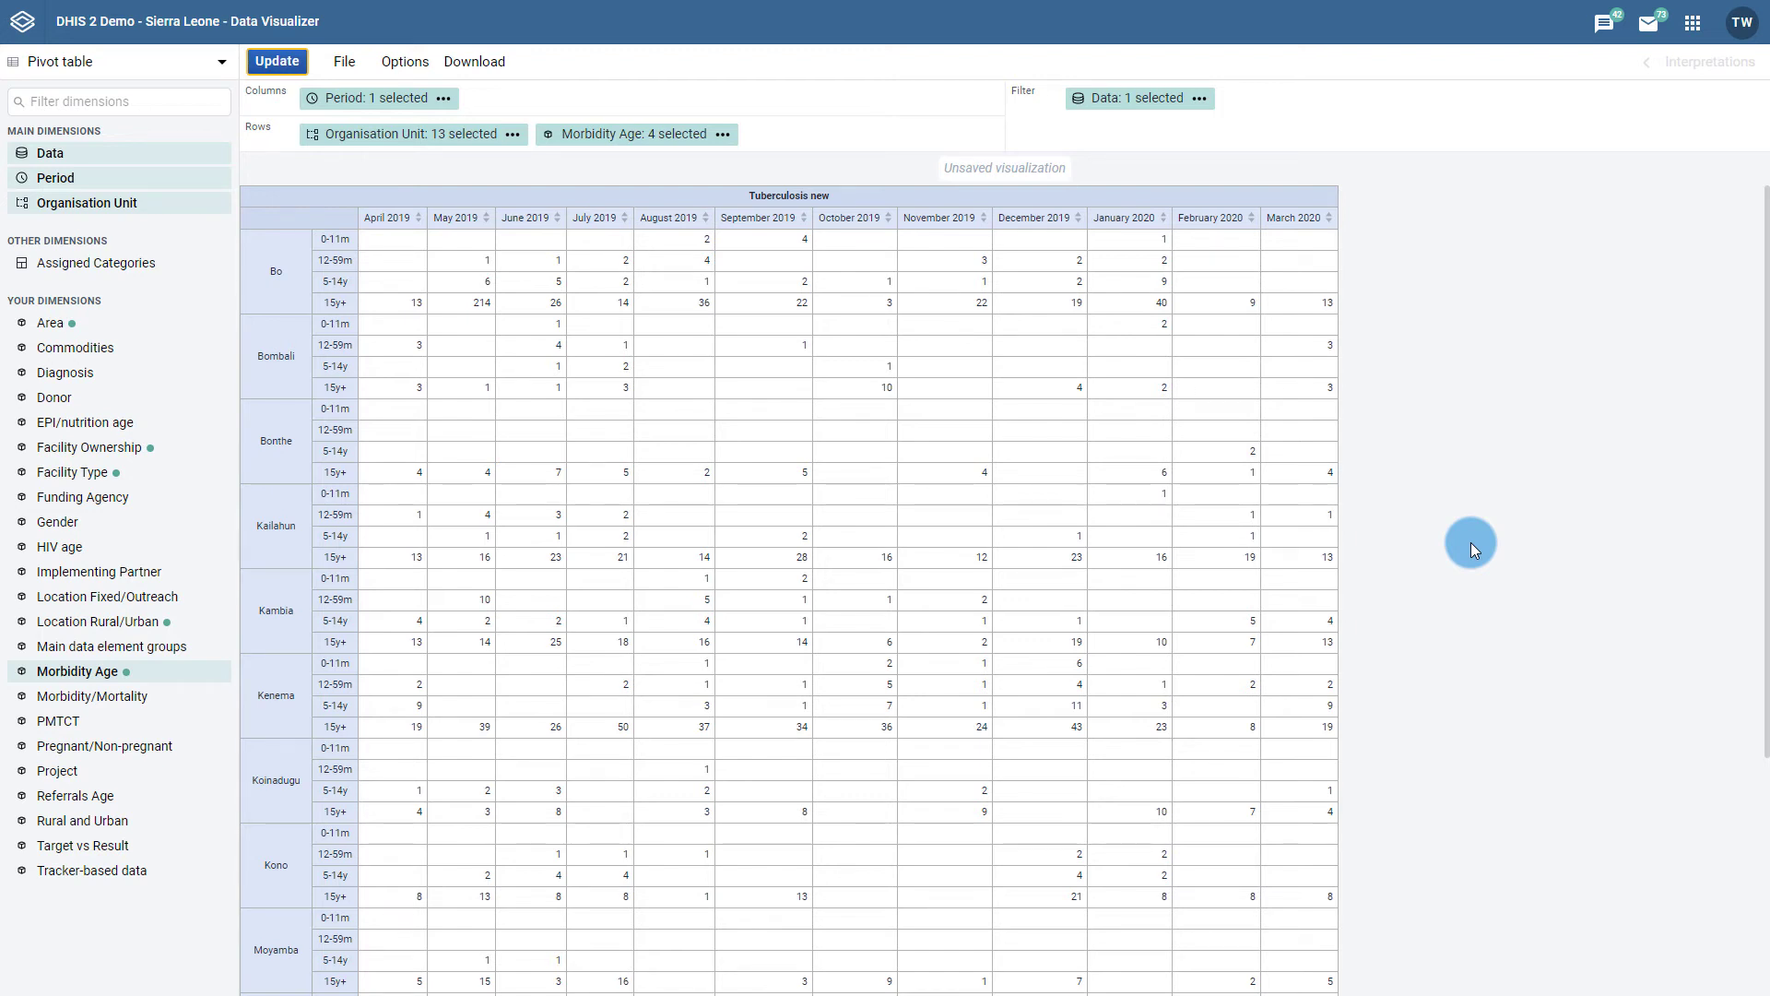
# Open the Options dialog from the top menu bar
pyautogui.click(404, 64)
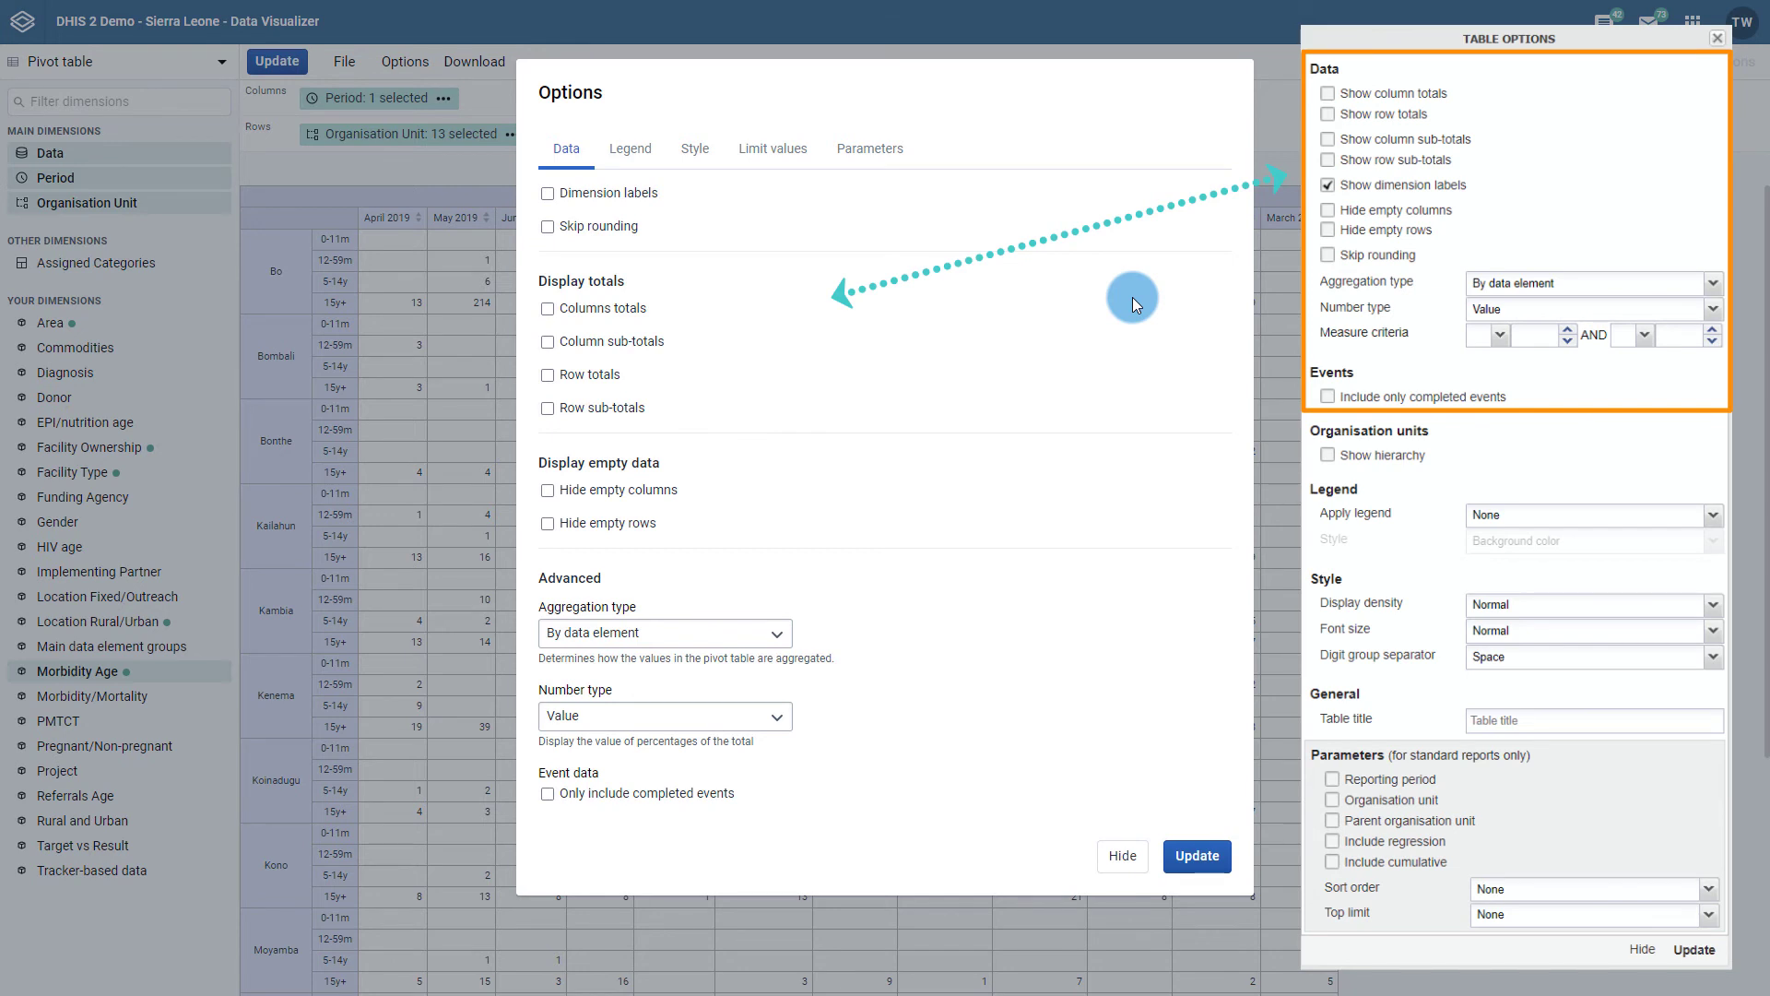
# Turn on legend display, then review the Style, Limit values and Parameters options
pyautogui.click(645, 158)
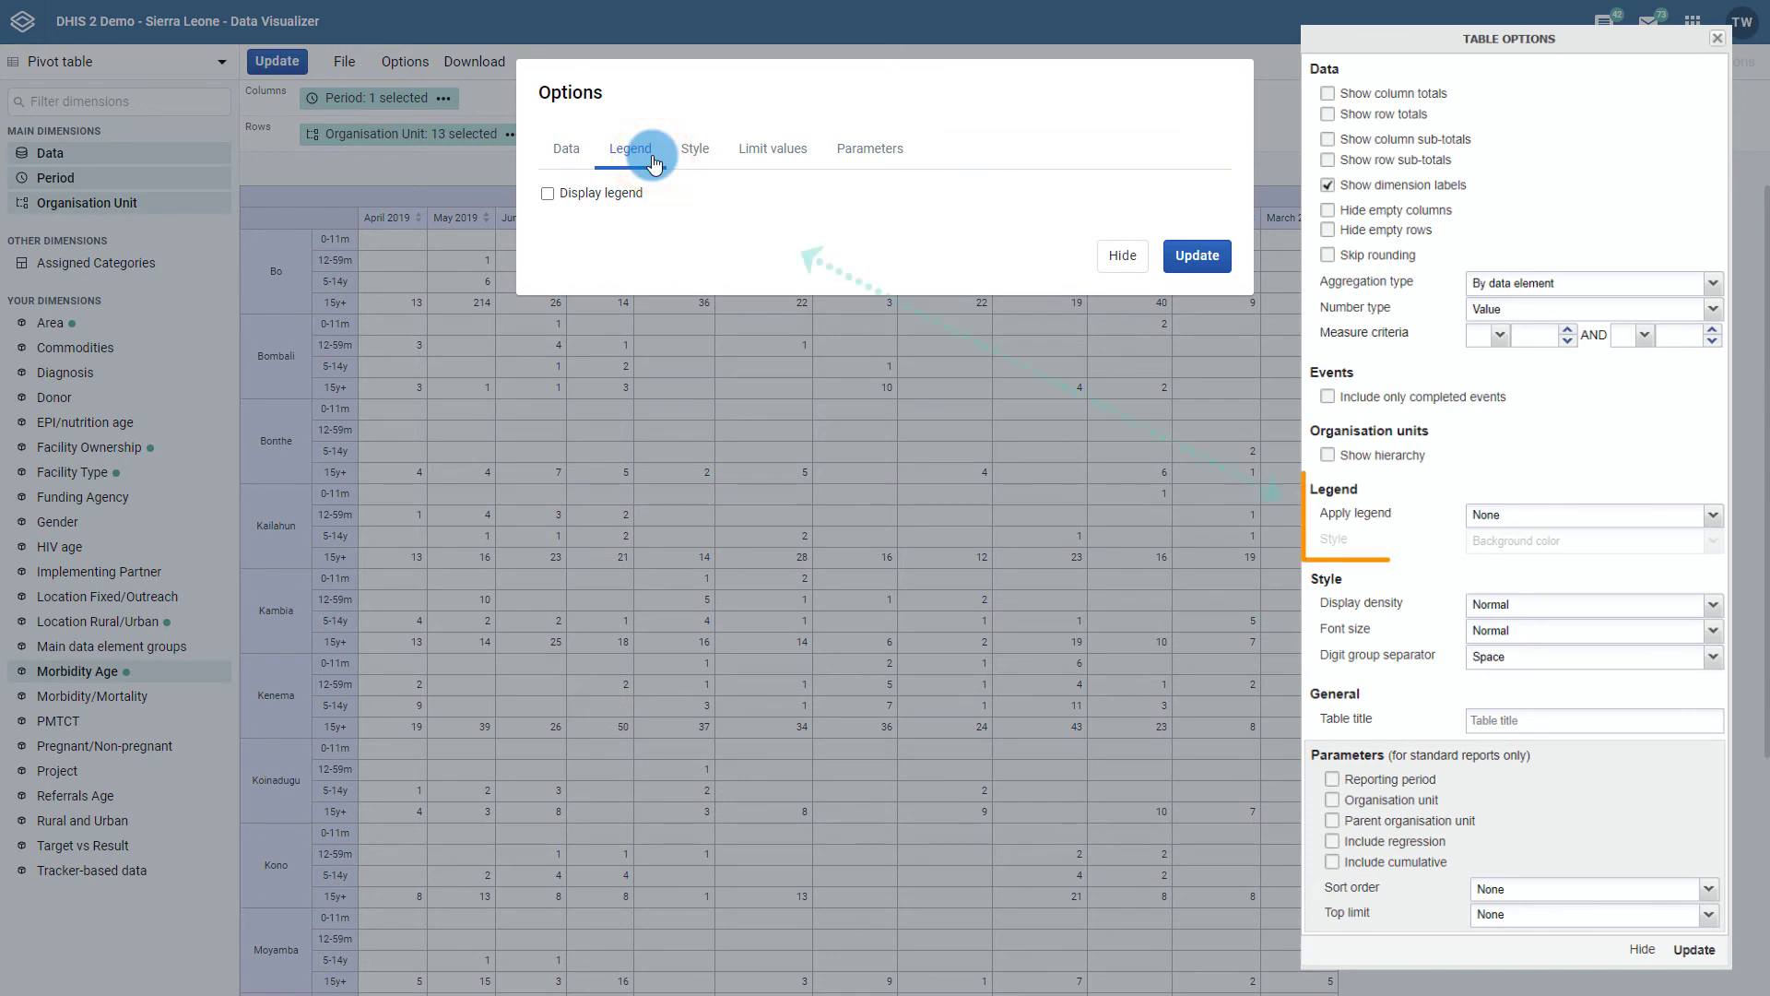
pyautogui.click(636, 194)
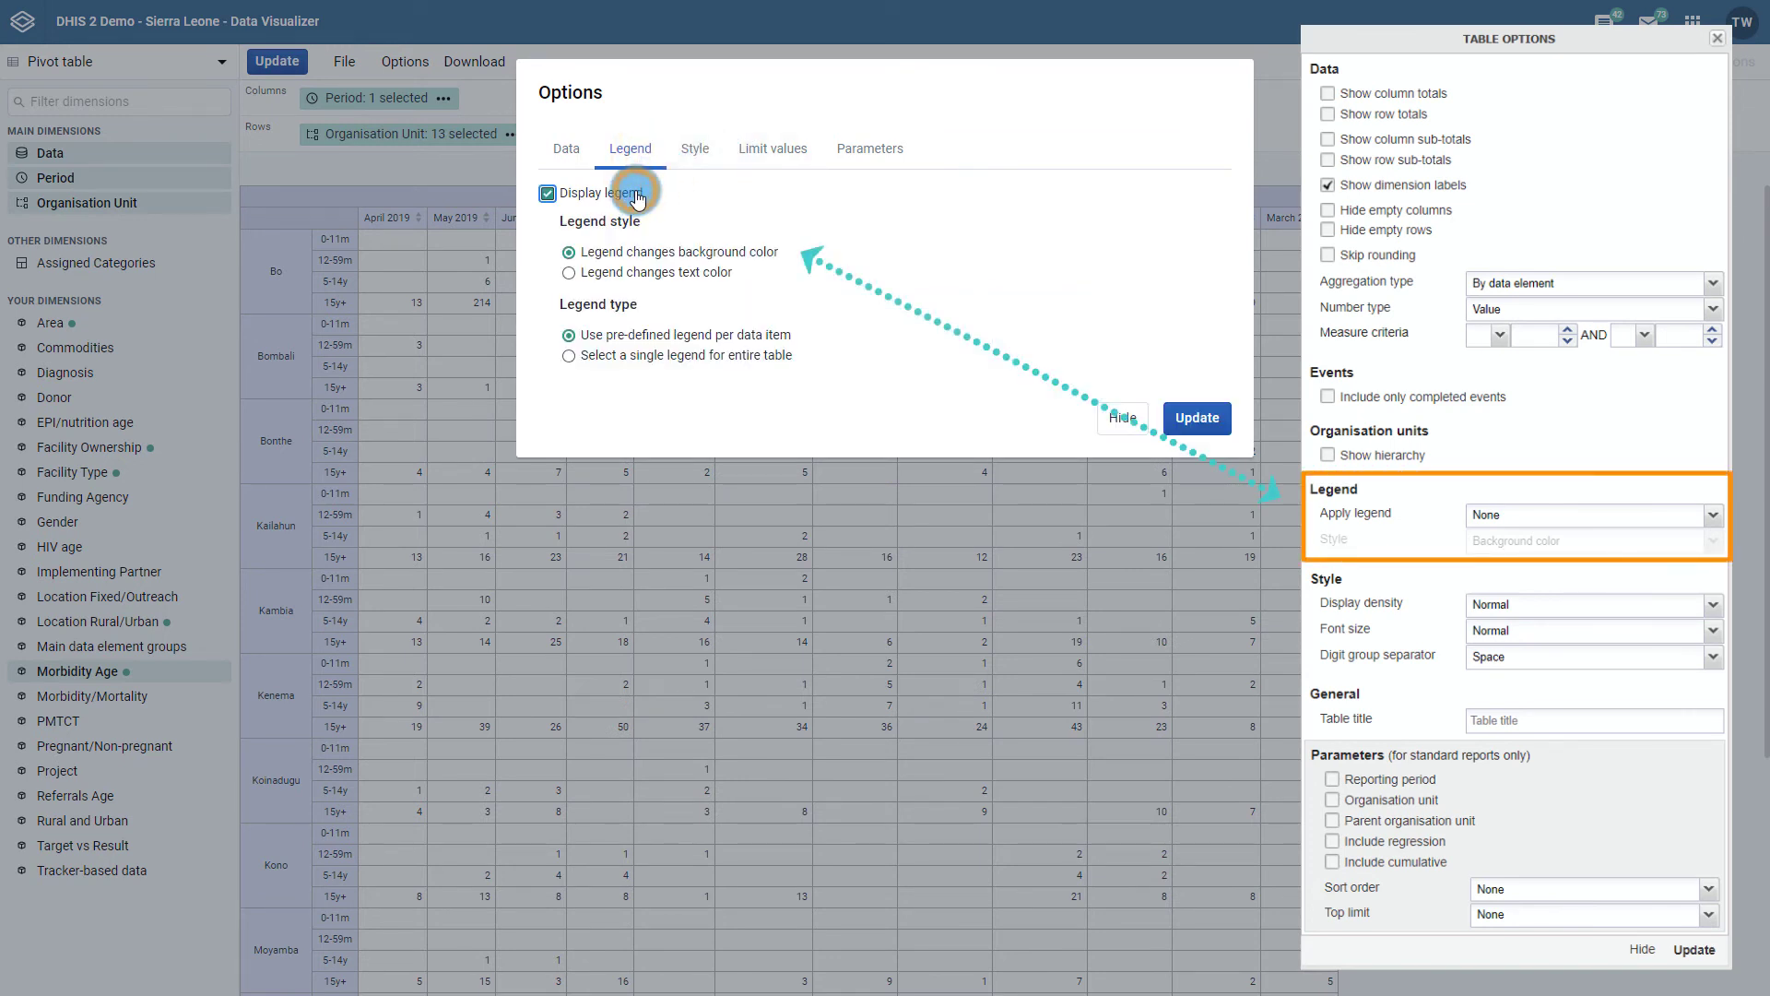
pyautogui.click(718, 157)
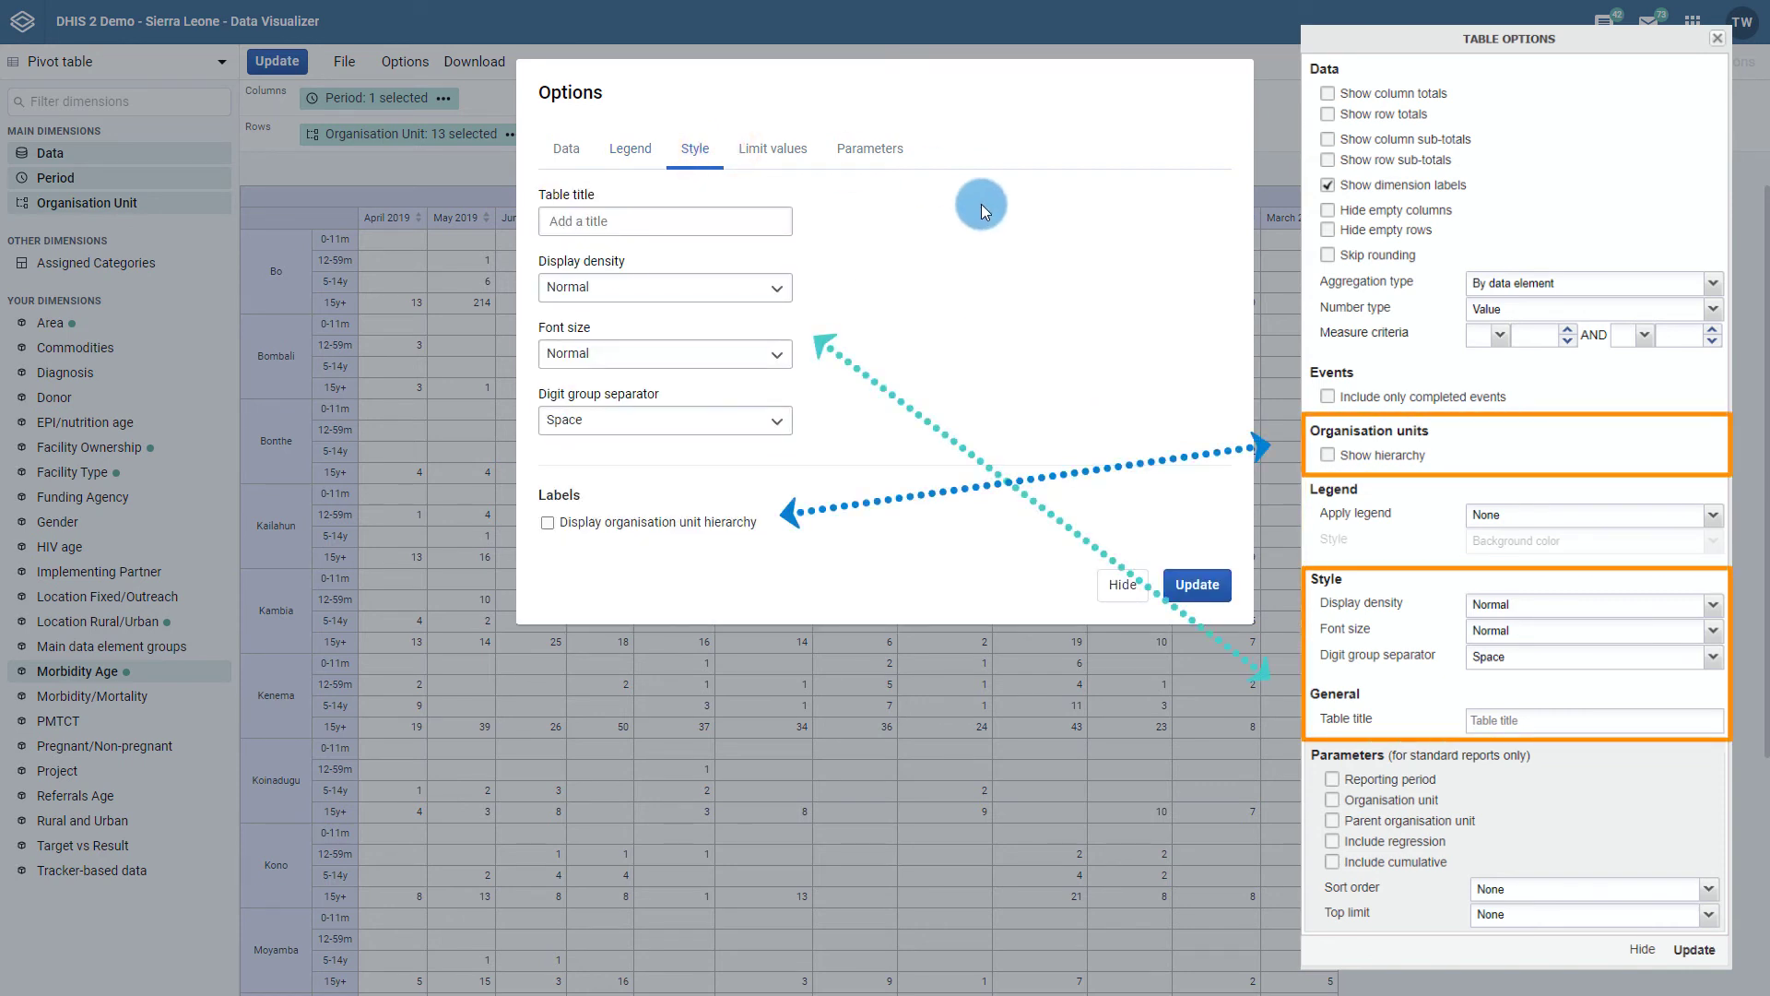
pyautogui.click(773, 150)
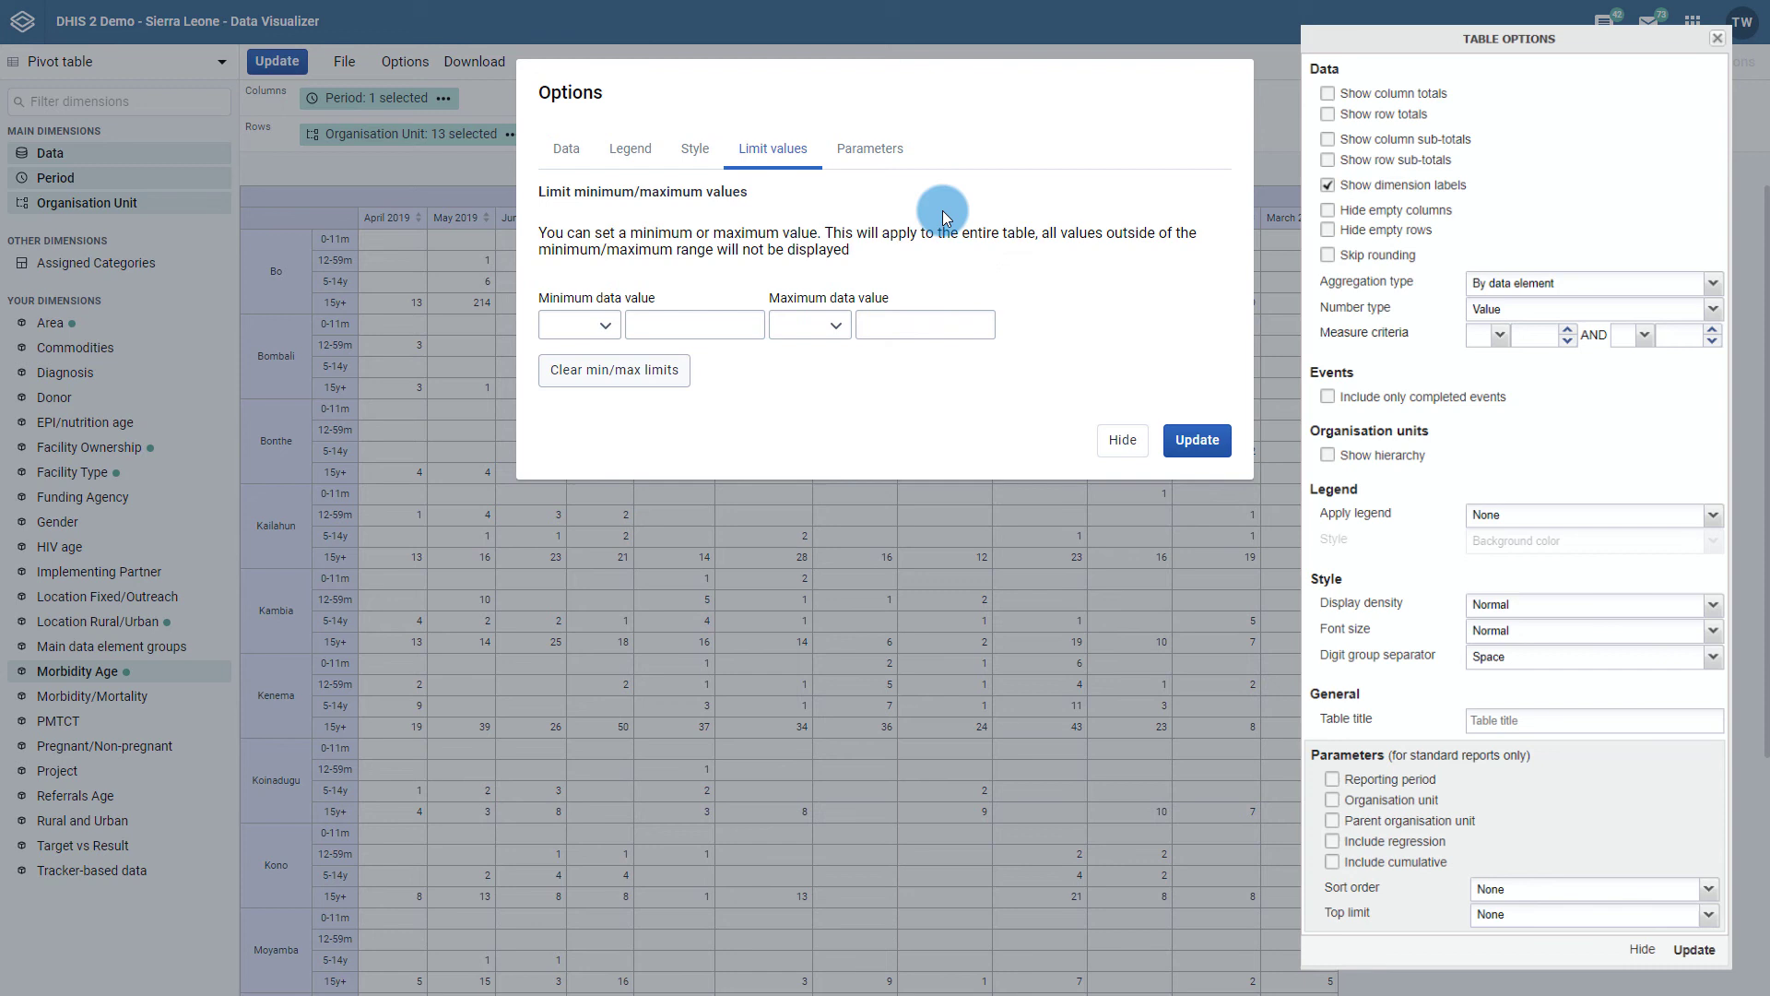
pyautogui.click(869, 149)
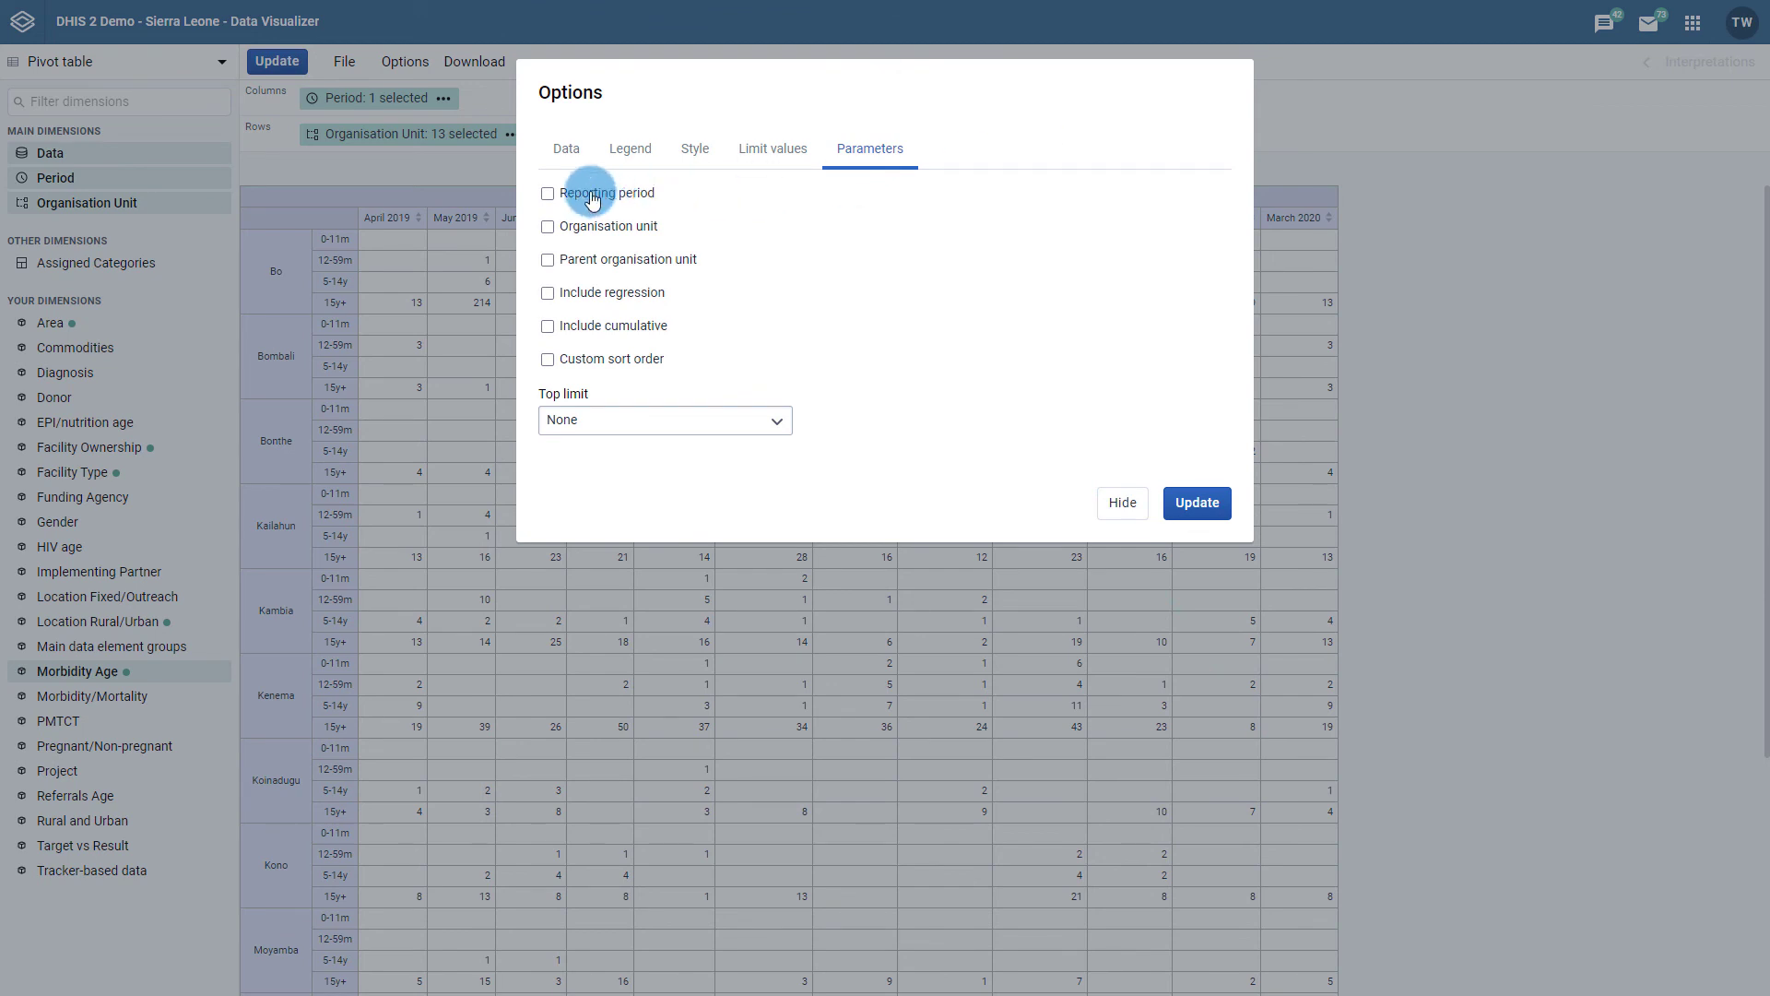
# Turn on Hide empty rows in the Data options and update the table
pyautogui.click(567, 151)
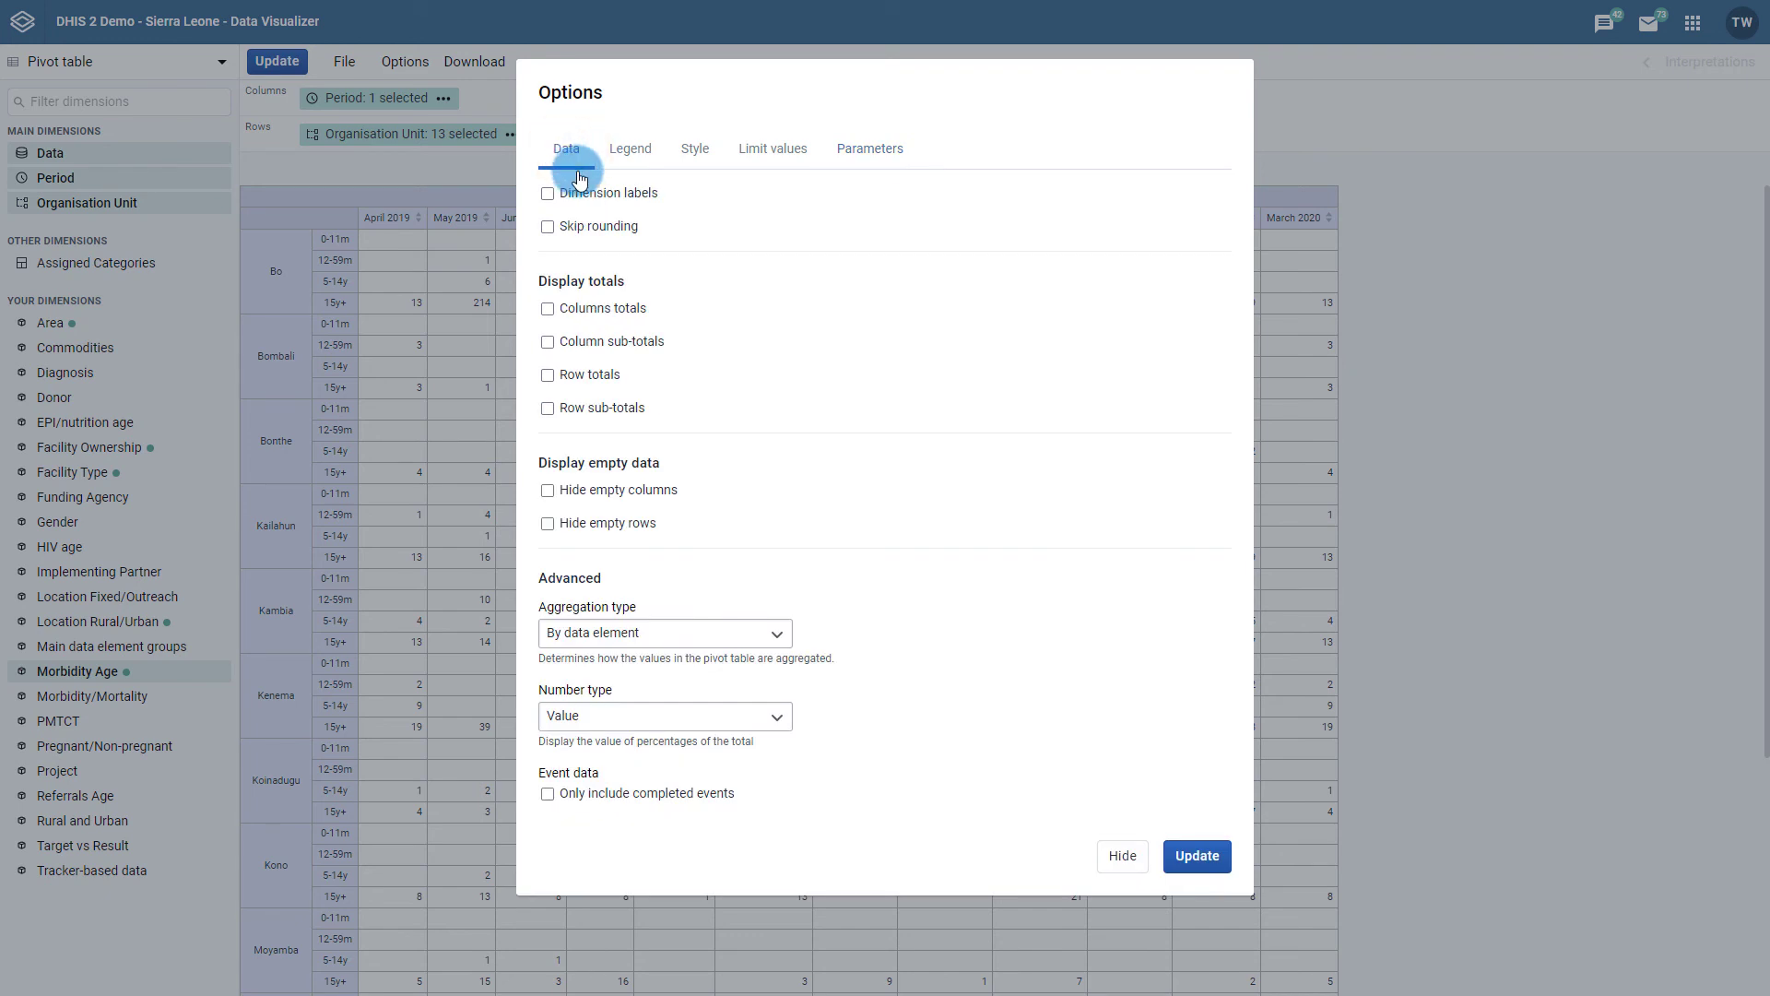
pyautogui.click(583, 525)
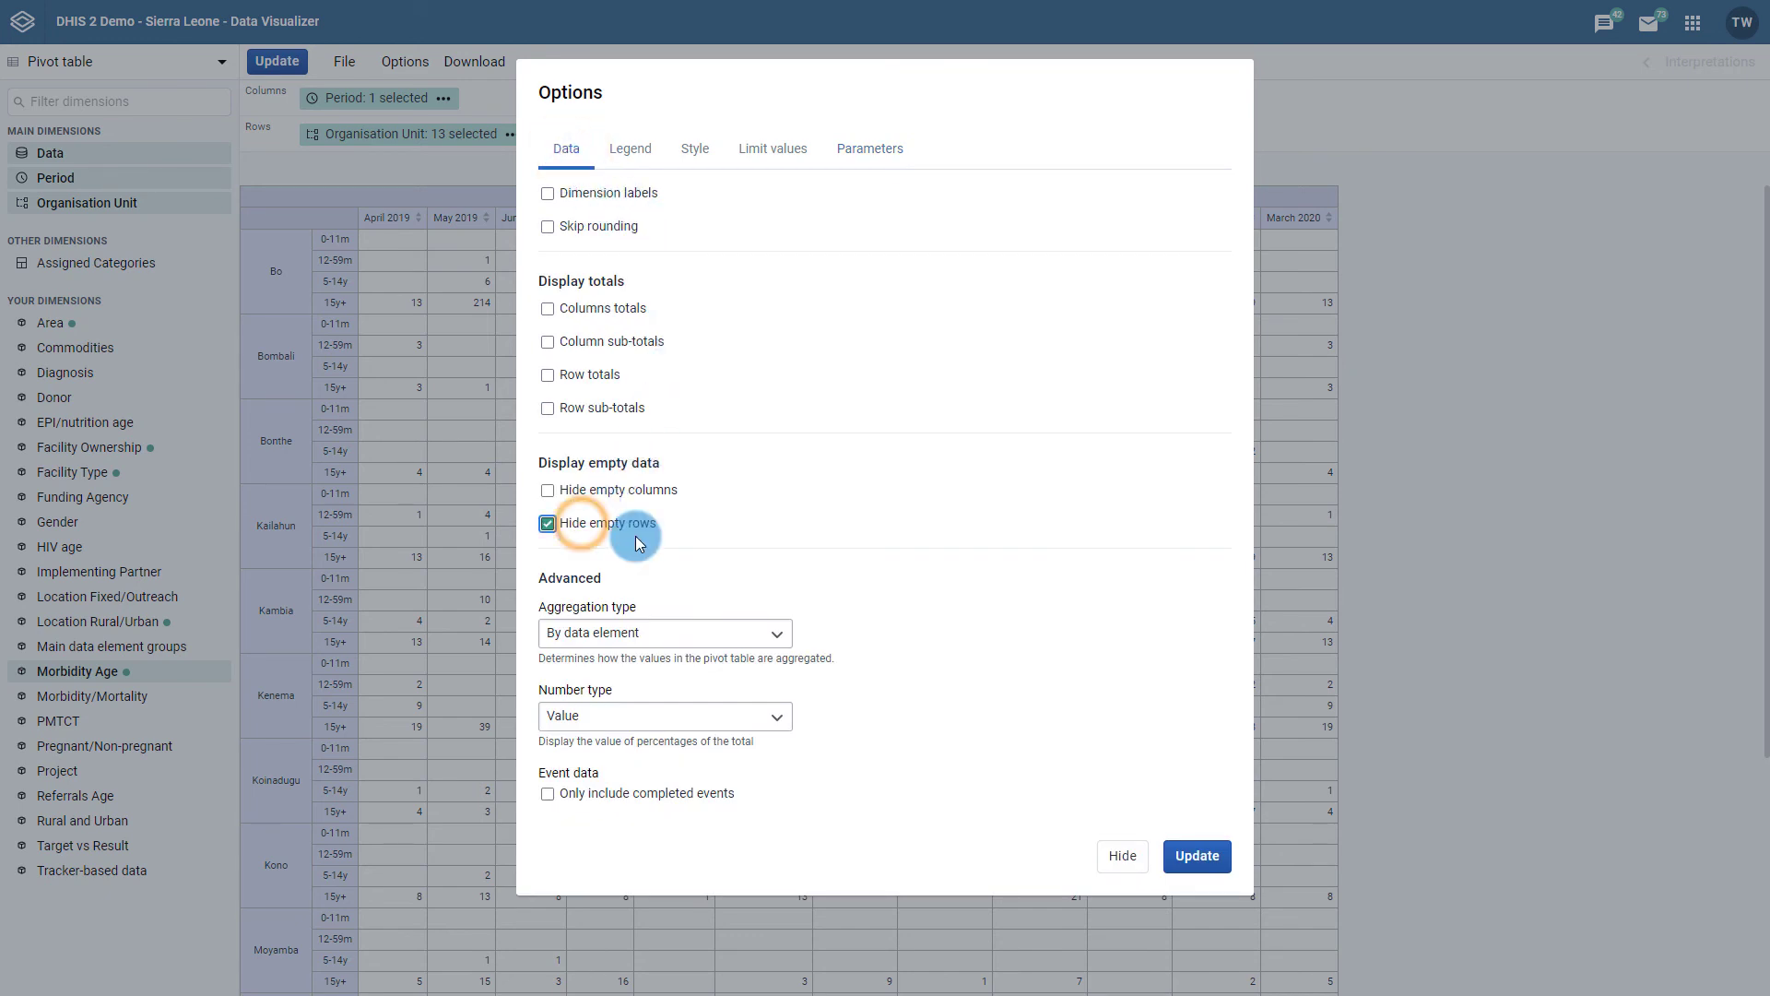
pyautogui.click(1213, 852)
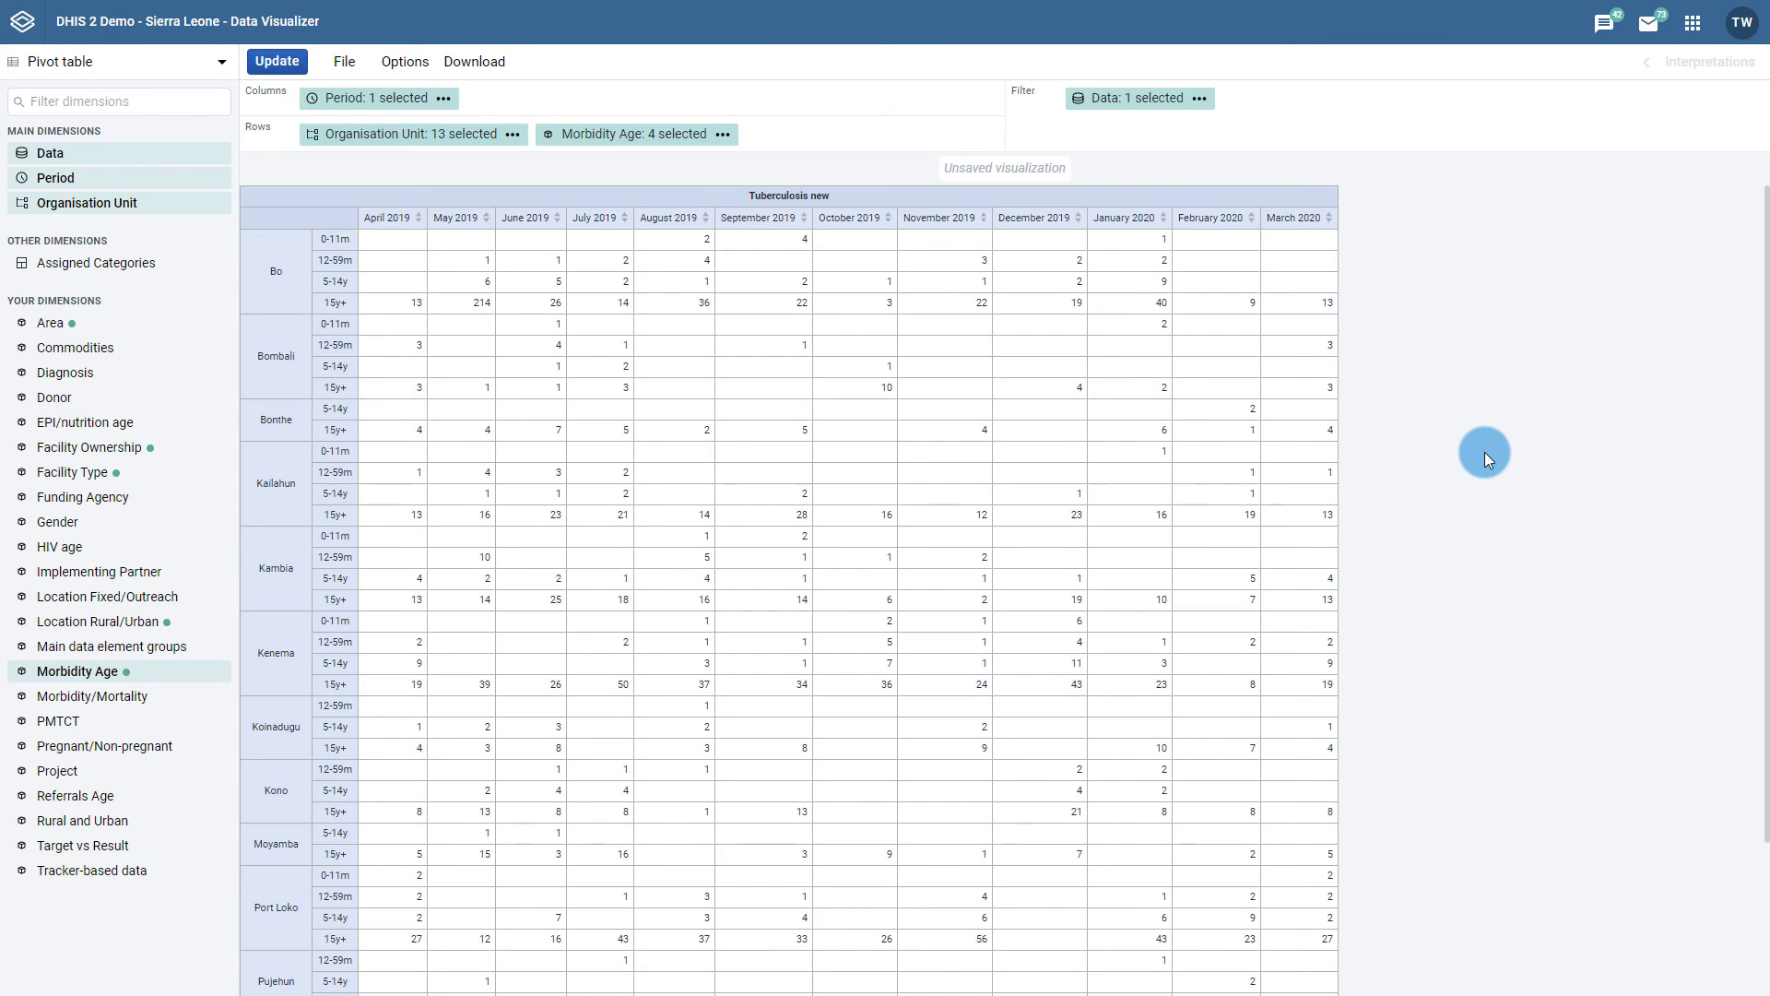
# Save the table as 'TB - new cases, last 12 months, by district'
pyautogui.click(360, 74)
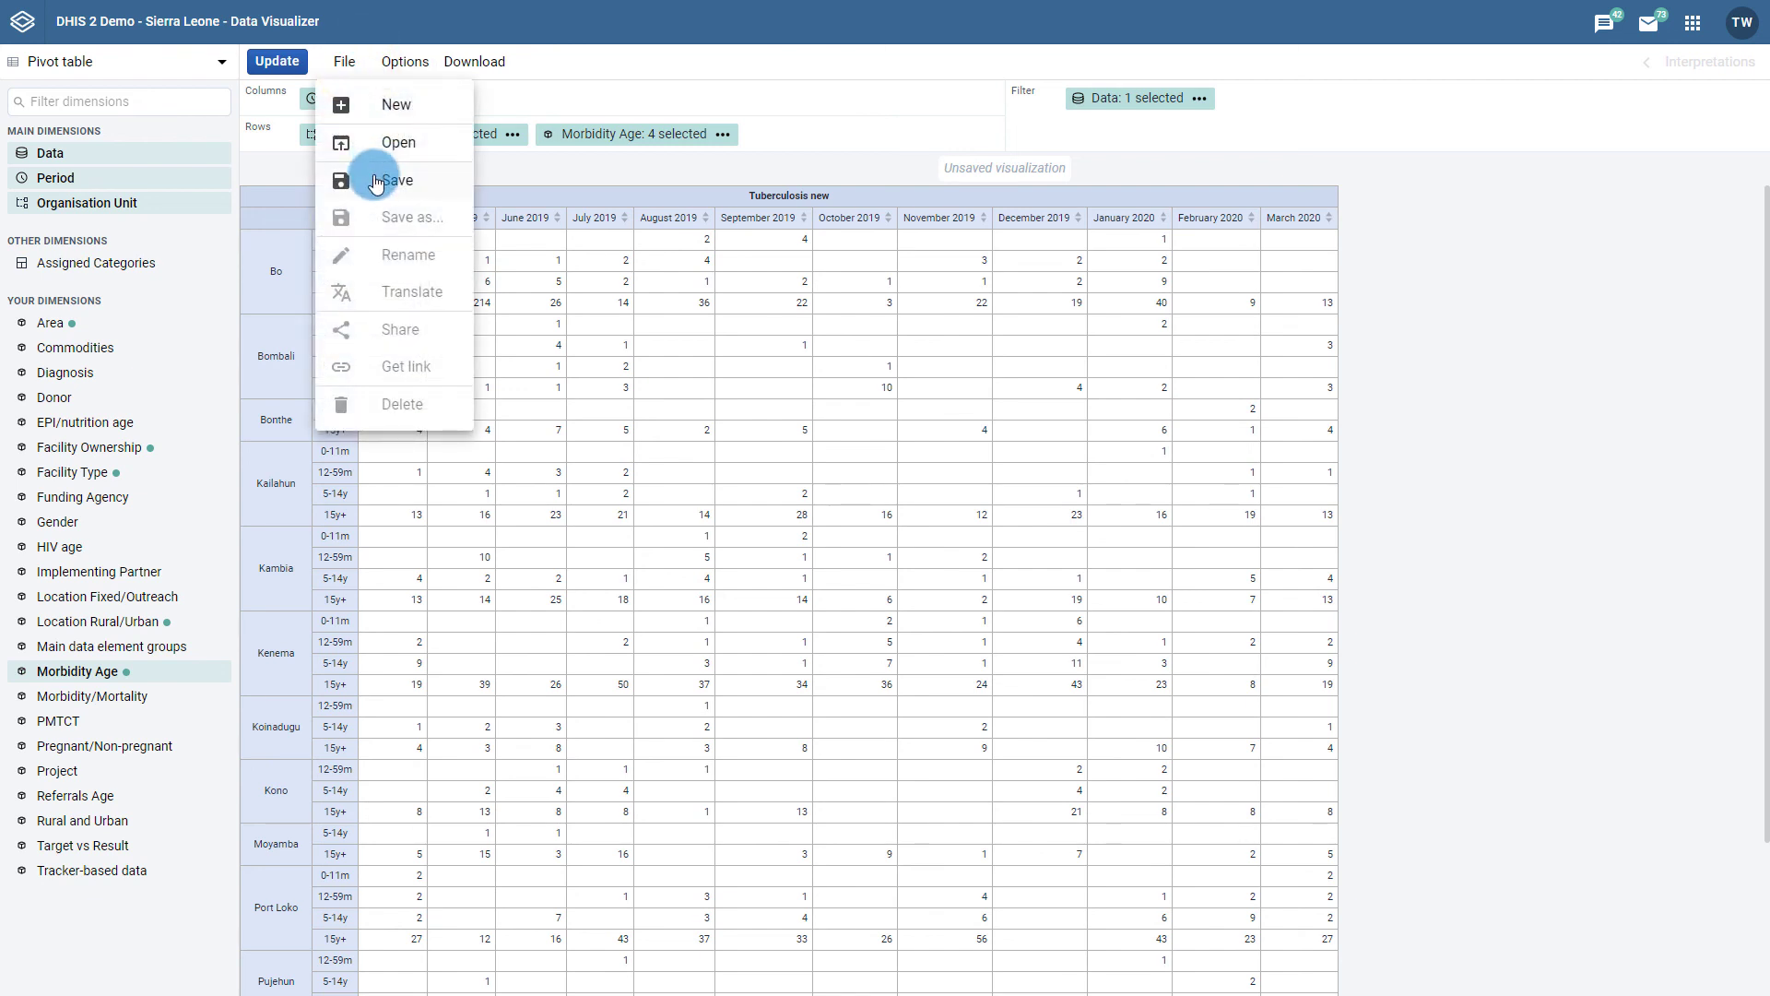
pyautogui.click(376, 182)
pyautogui.click(687, 456)
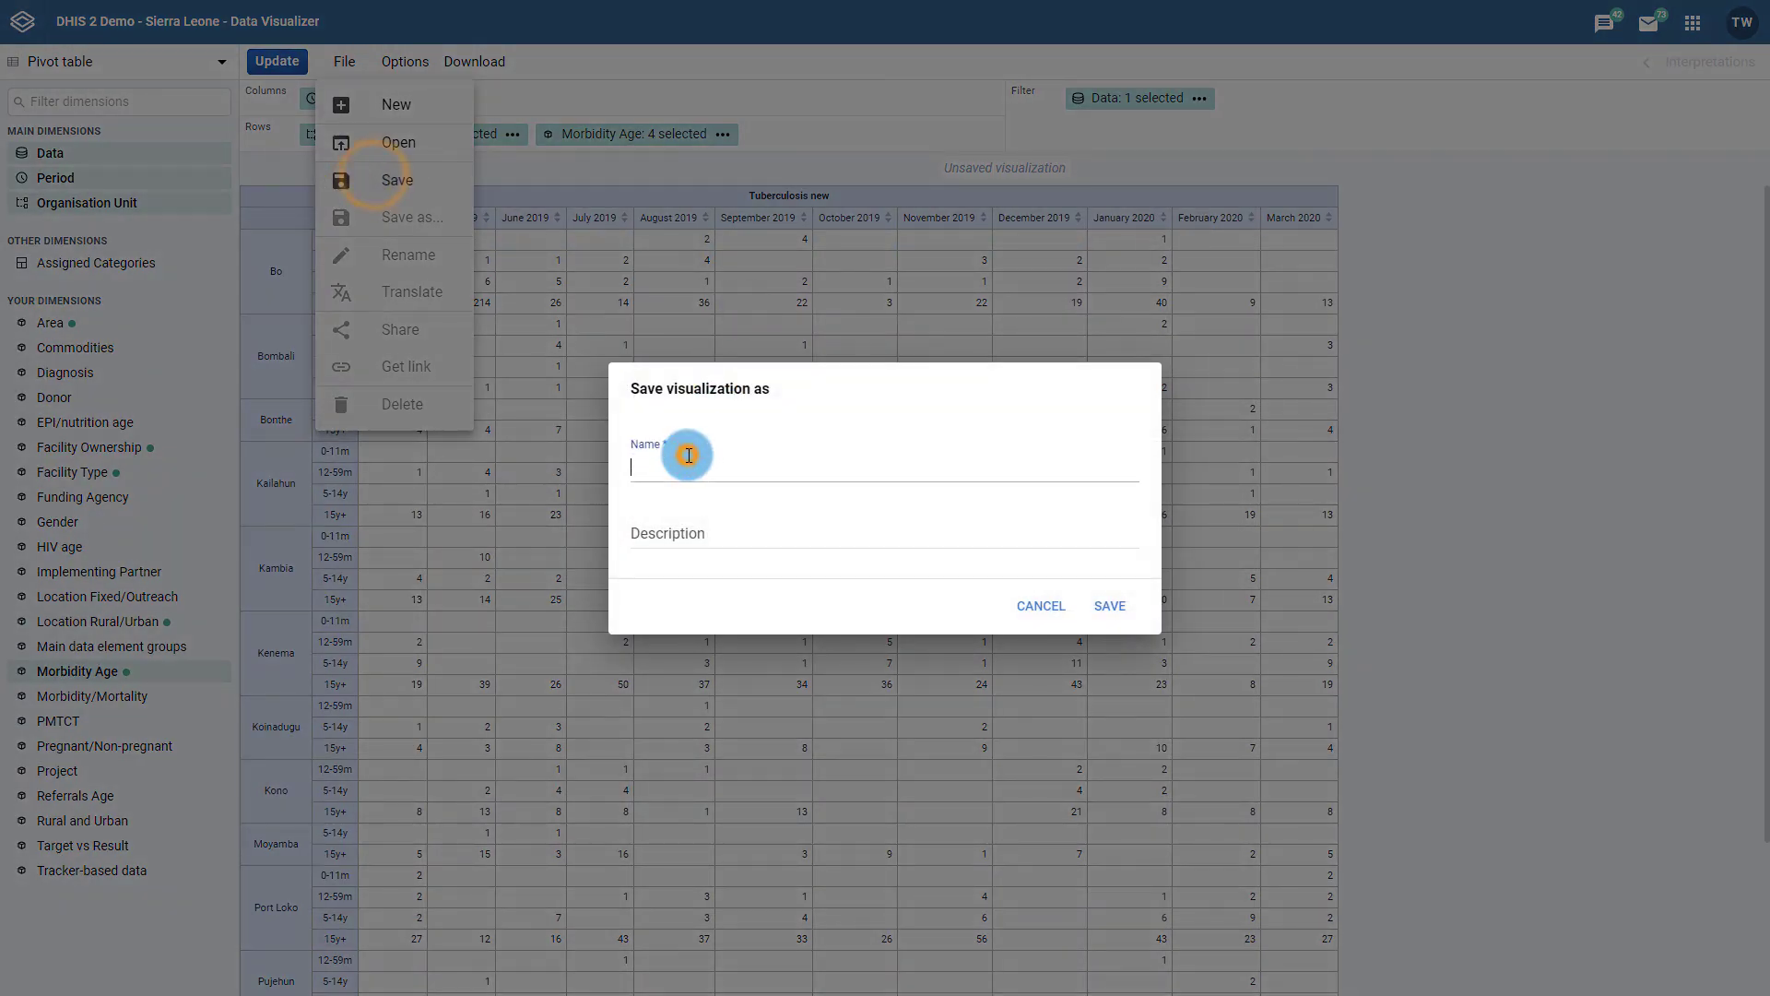
pyautogui.write('TB - new cases, last 12 months,')
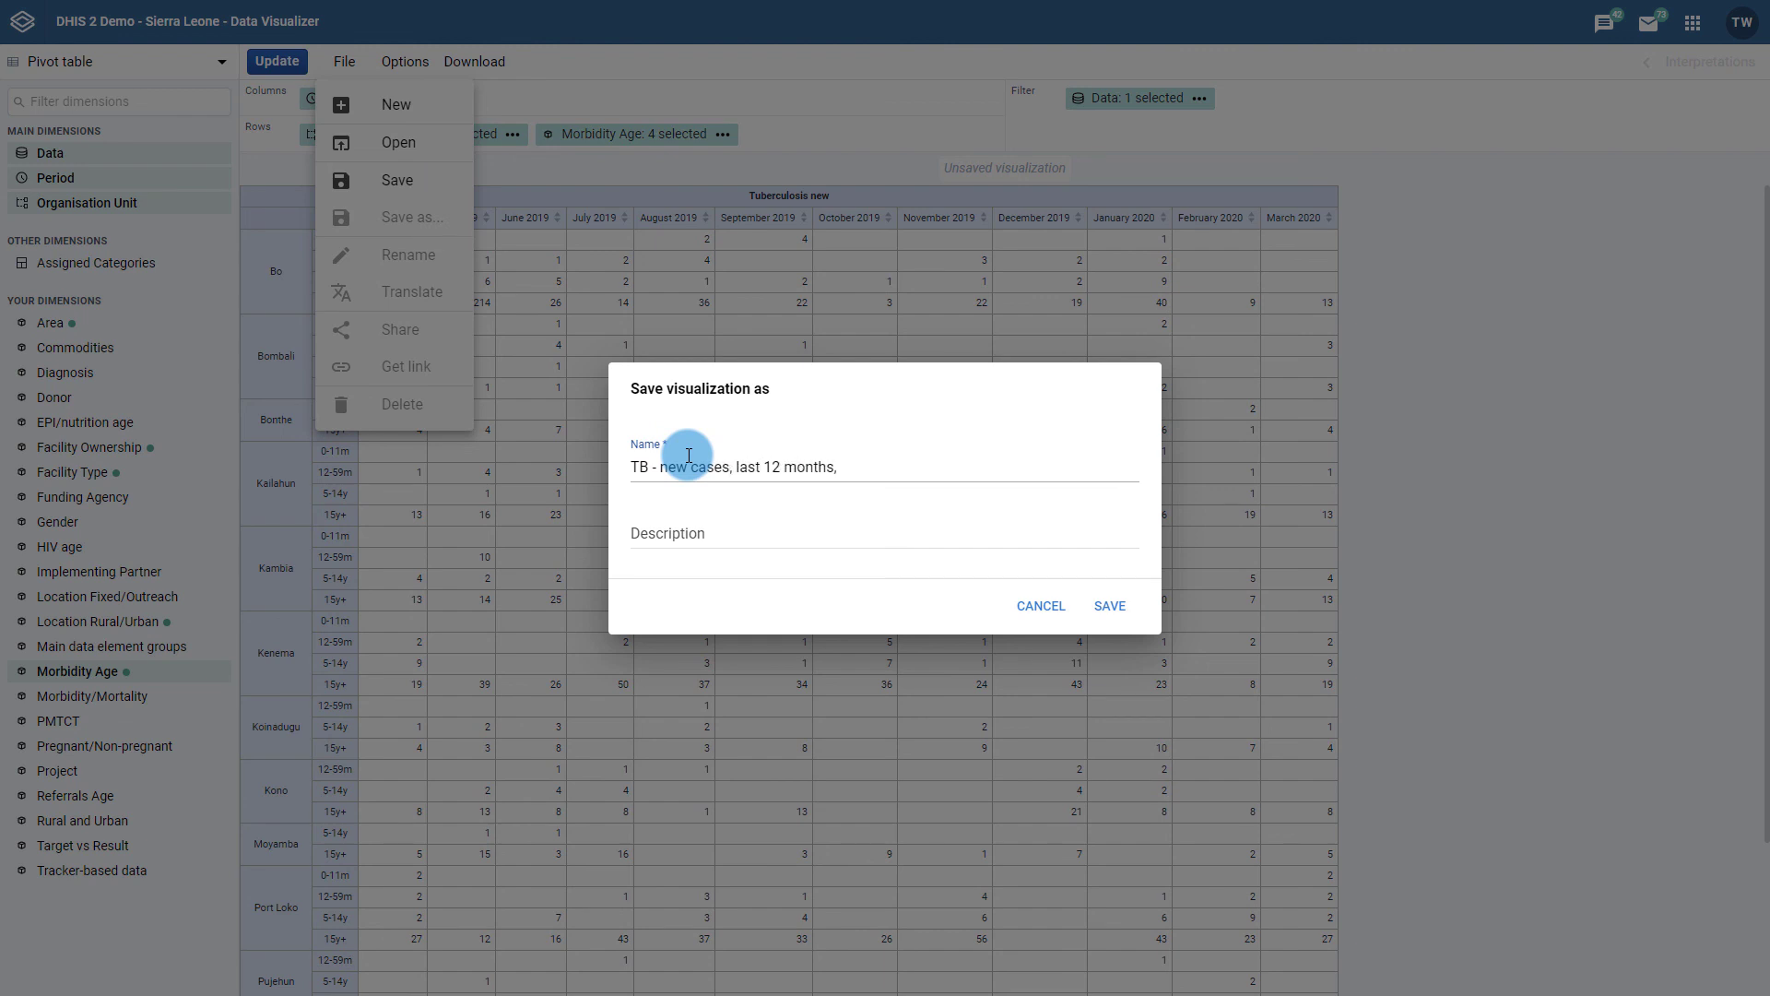
pyautogui.write(' by district')
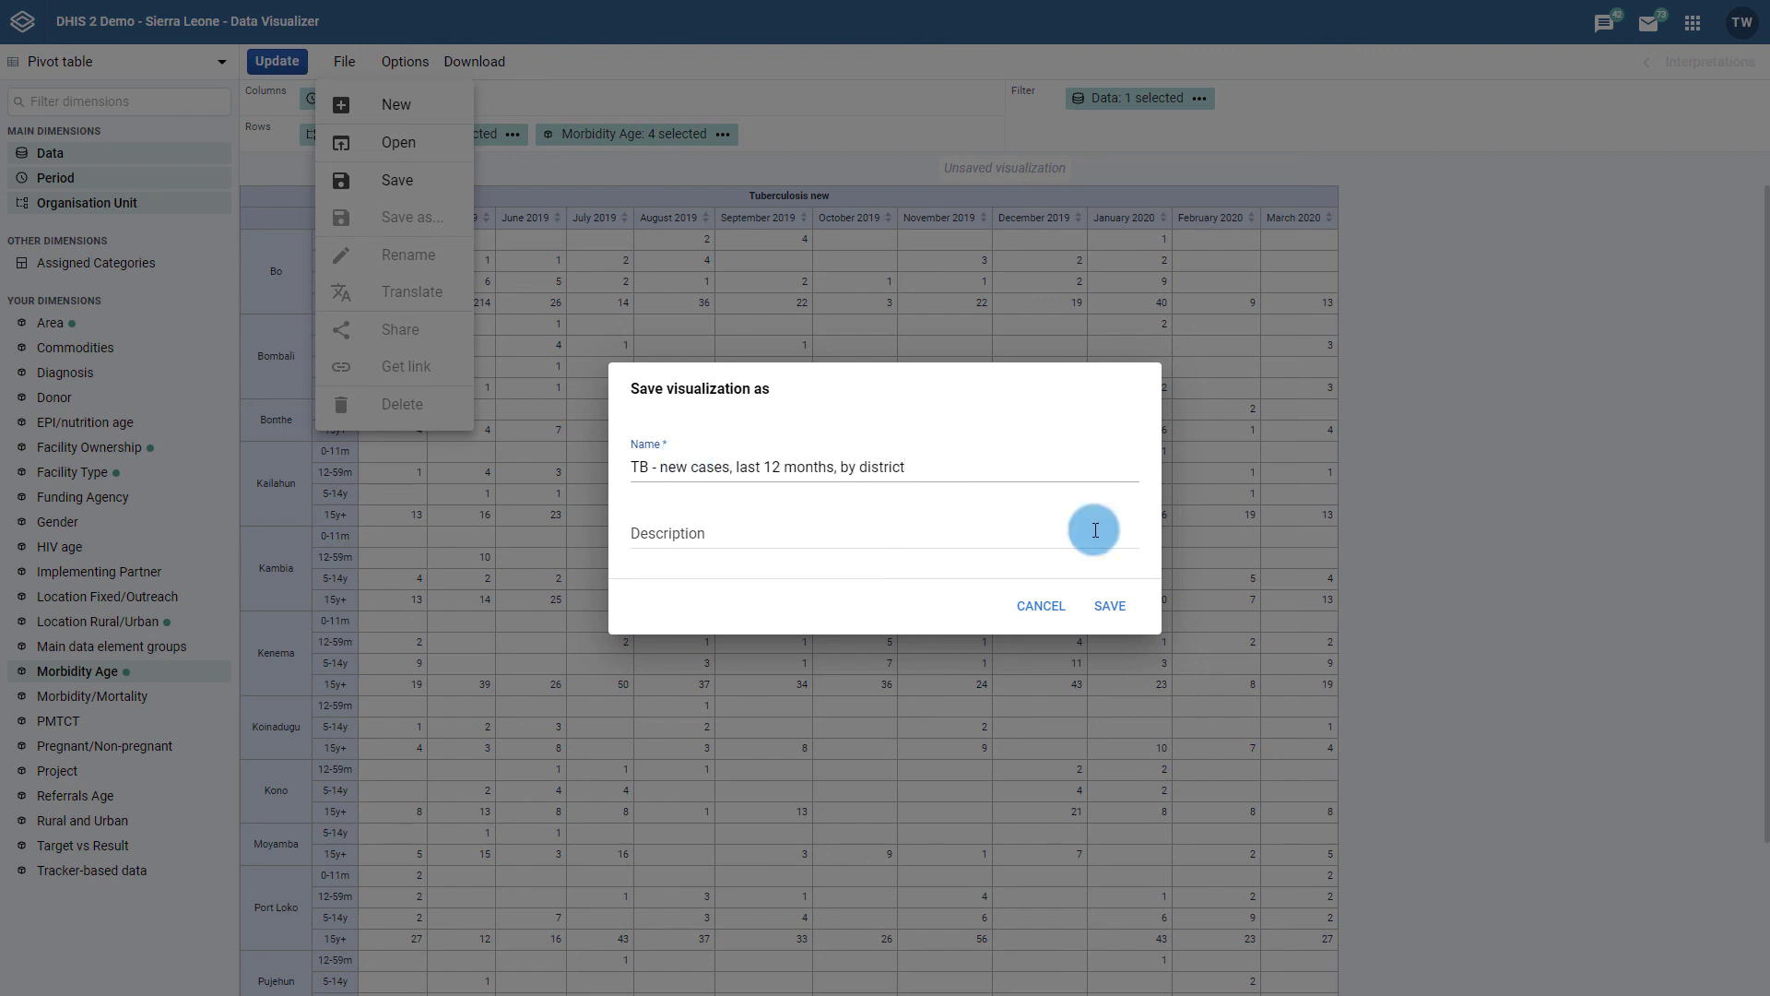
pyautogui.click(1106, 606)
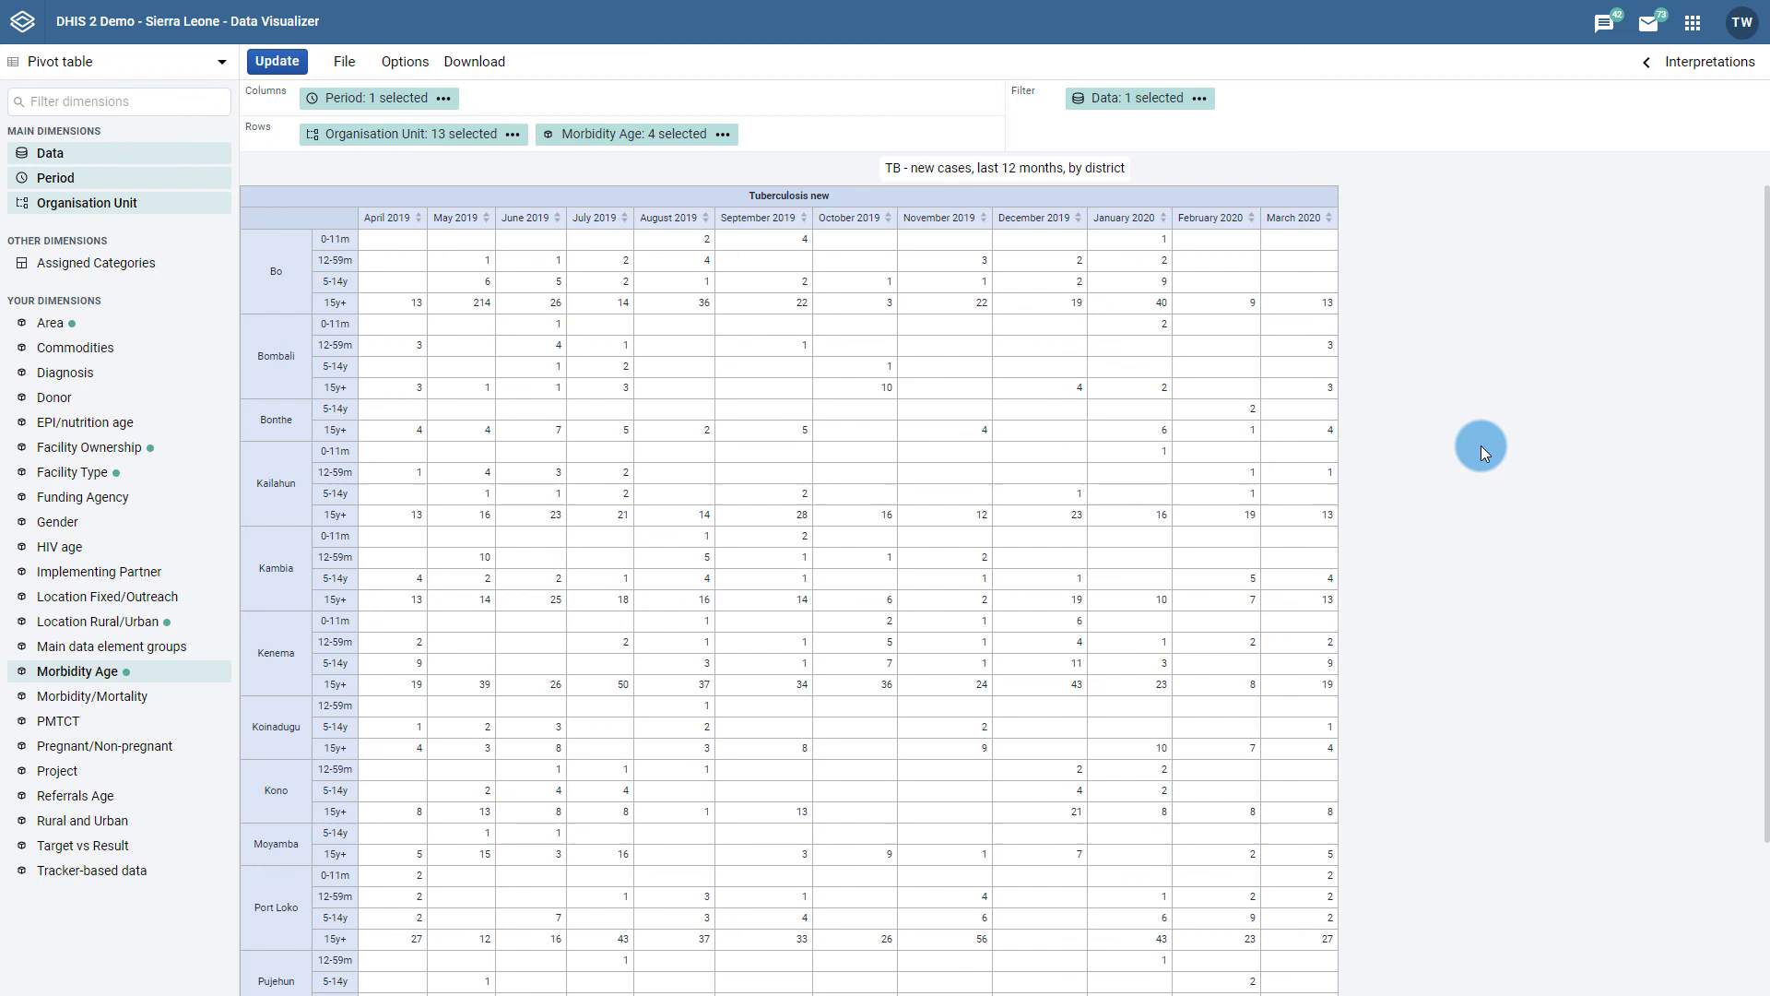